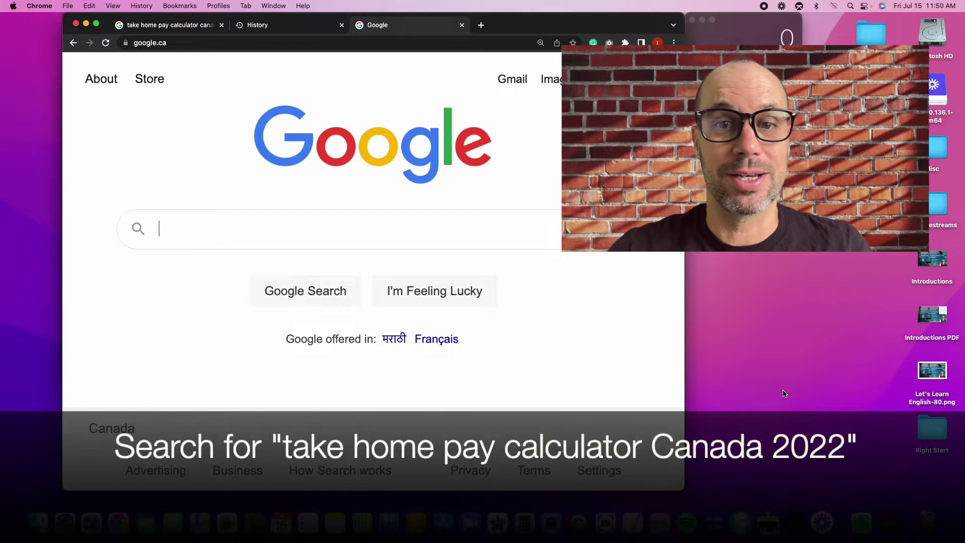
# Step: Search Google for 'take home pay calculator canada 2022' and open the EES Financial Tax Take Home Pay Calculator result
pyautogui.write('take ')
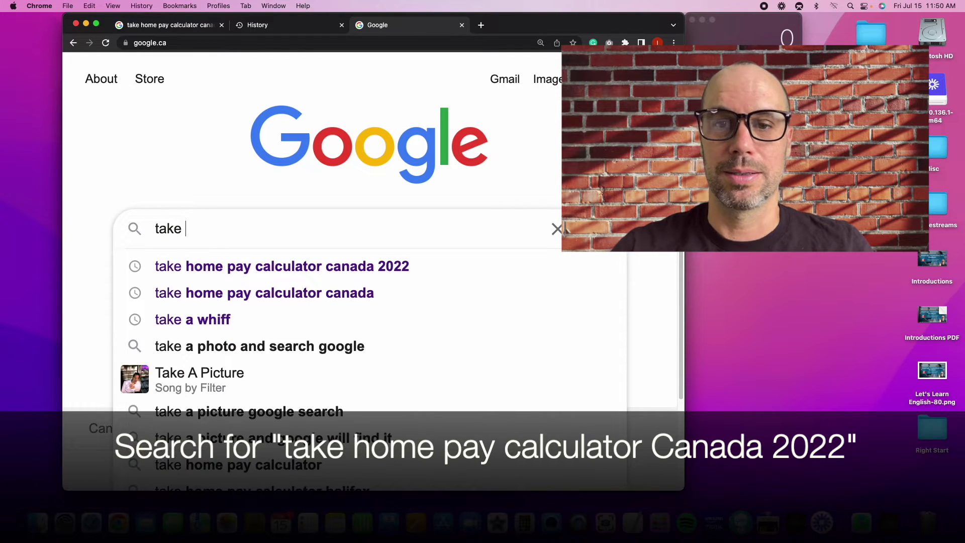
pyautogui.write('home pay ')
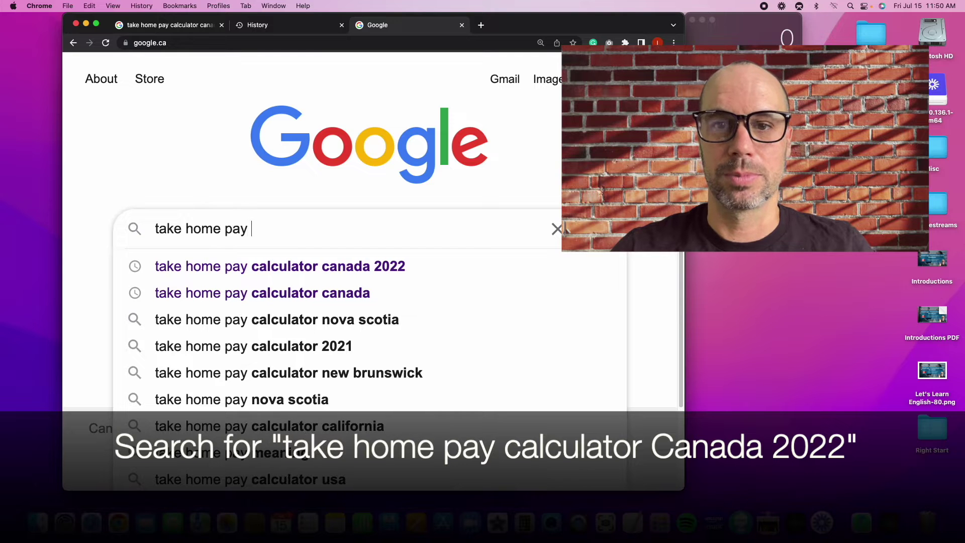
pyautogui.write('calcula')
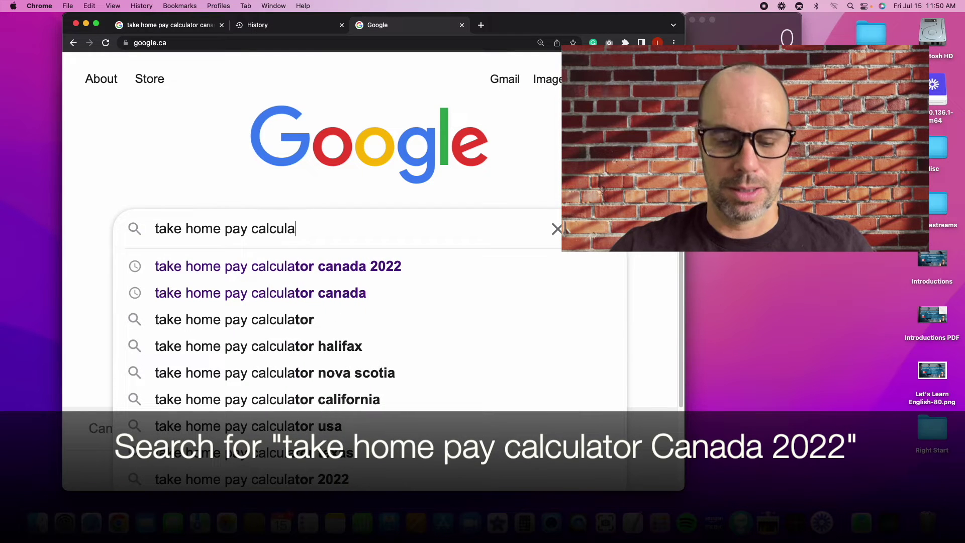
pyautogui.write('tor canada ')
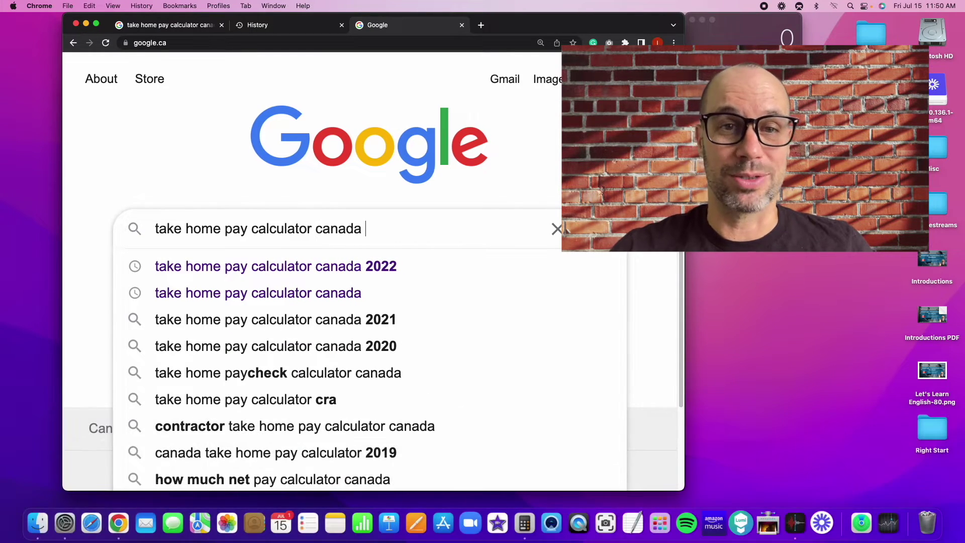
pyautogui.write('2022')
pyautogui.press('Return')
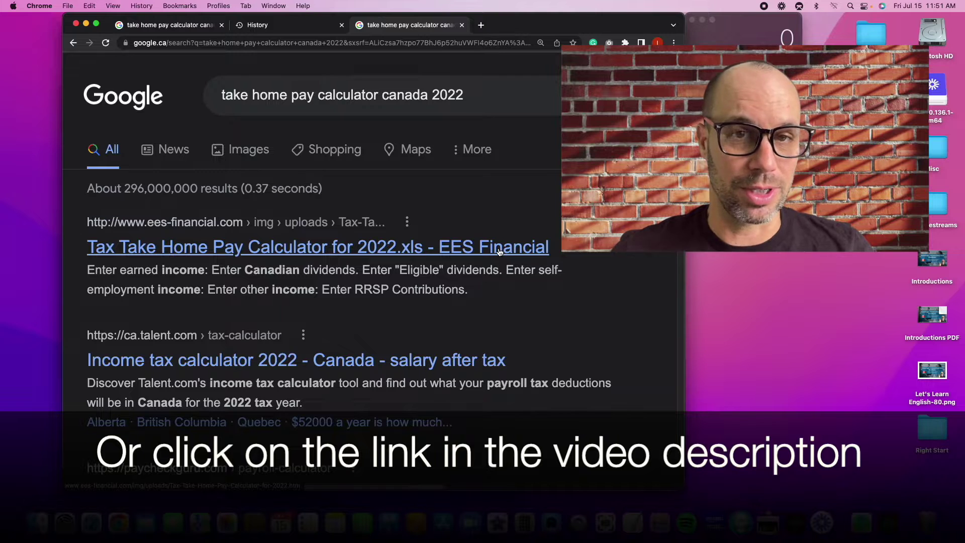
pyautogui.click(457, 250)
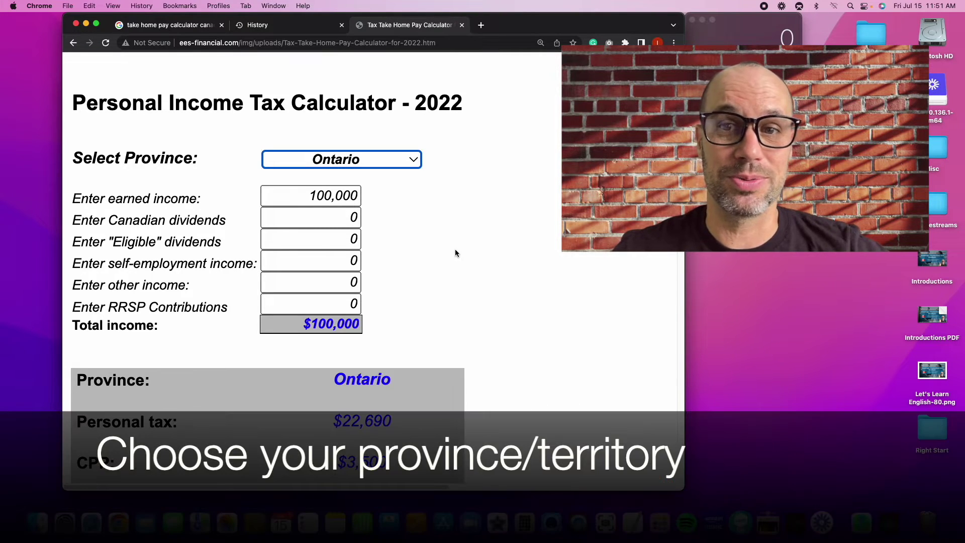
pyautogui.click(411, 158)
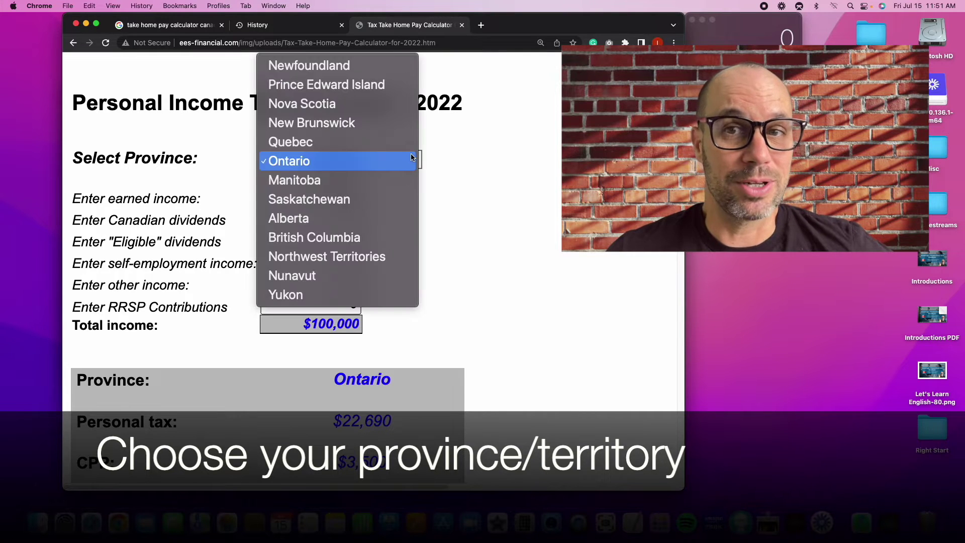
pyautogui.click(380, 115)
pyautogui.click(389, 161)
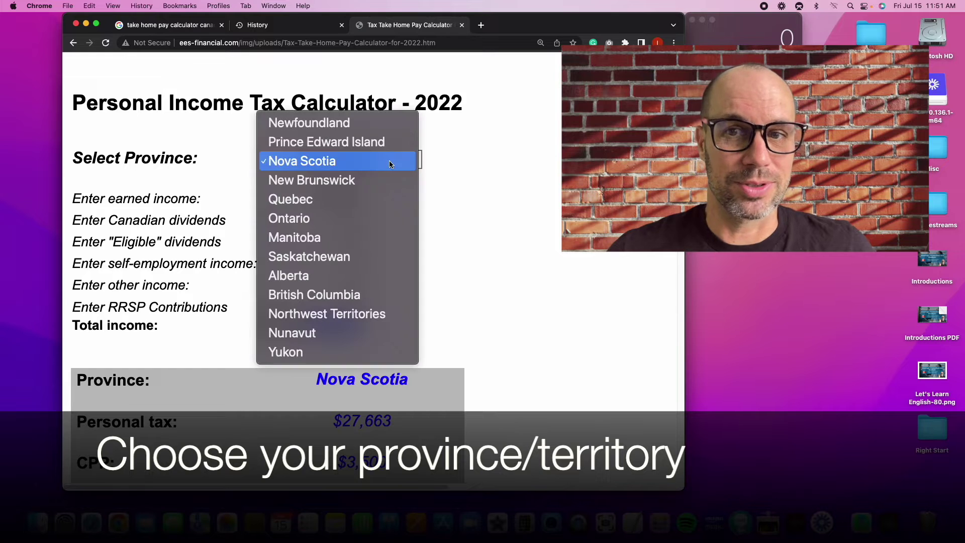
pyautogui.click(368, 217)
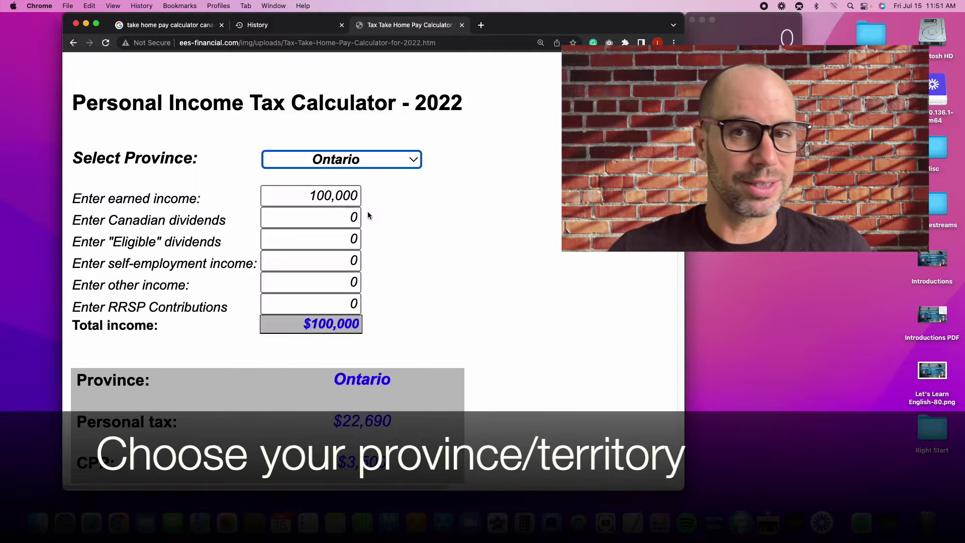
pyautogui.click(370, 165)
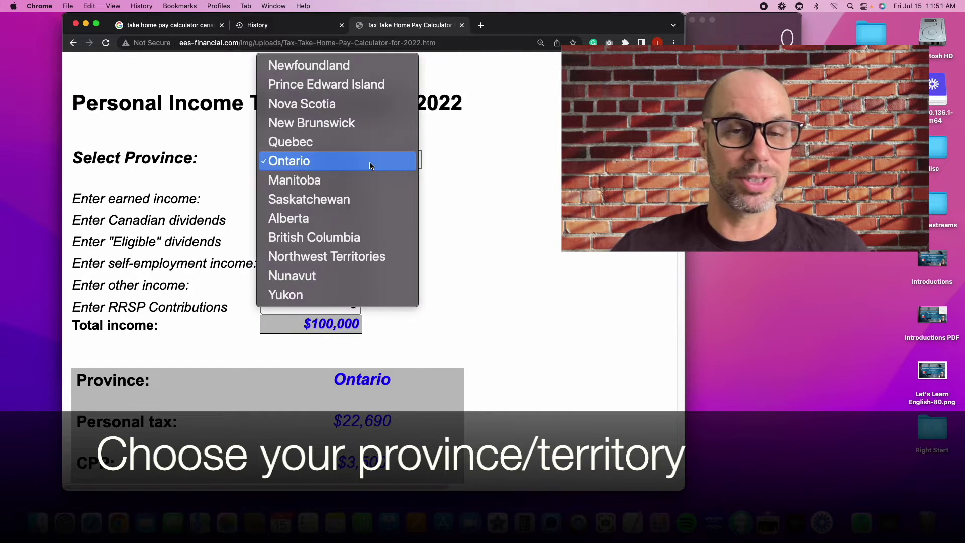
pyautogui.click(365, 218)
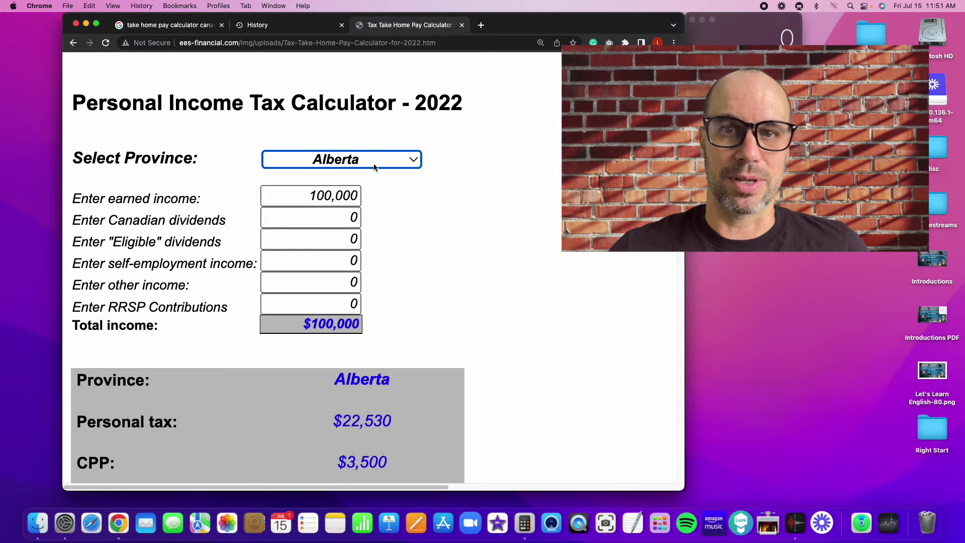
pyautogui.click(375, 164)
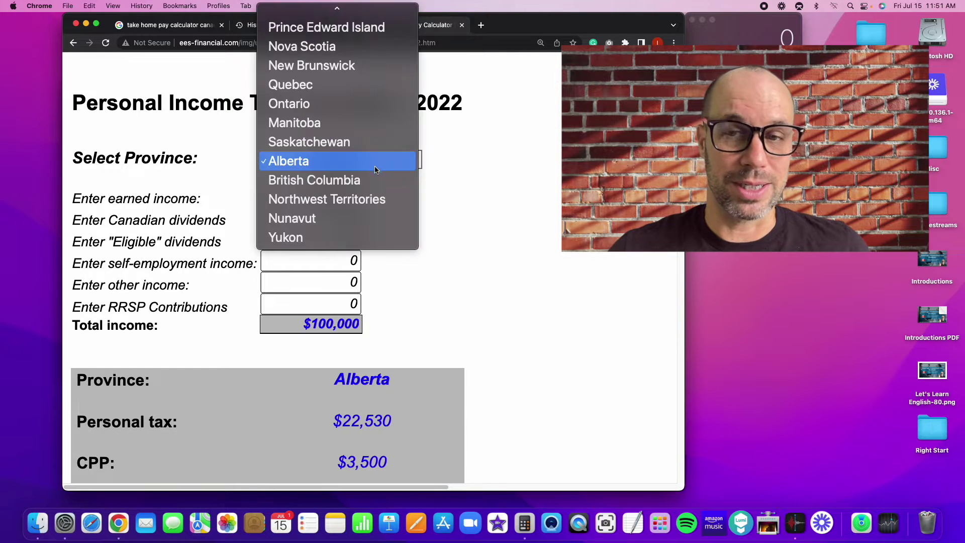
pyautogui.click(342, 106)
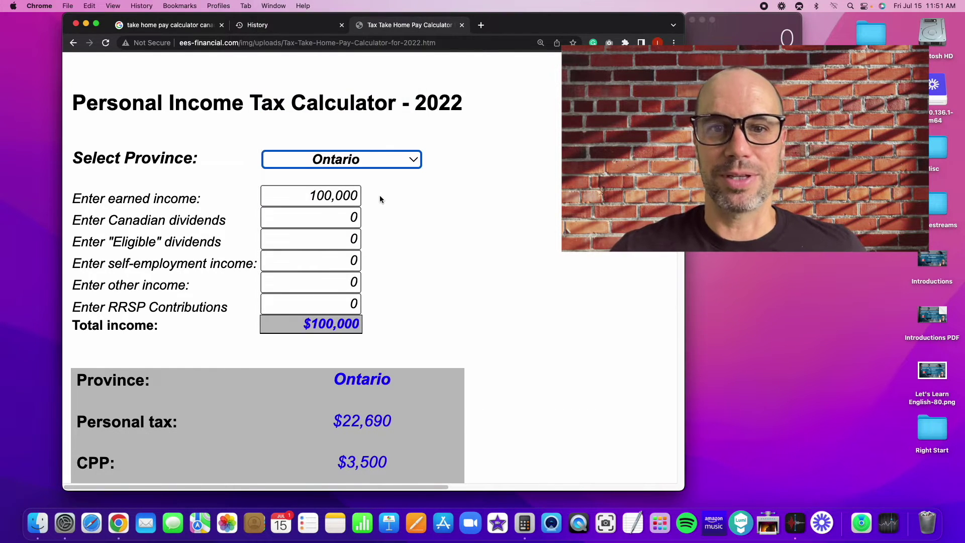
pyautogui.press('Tab')
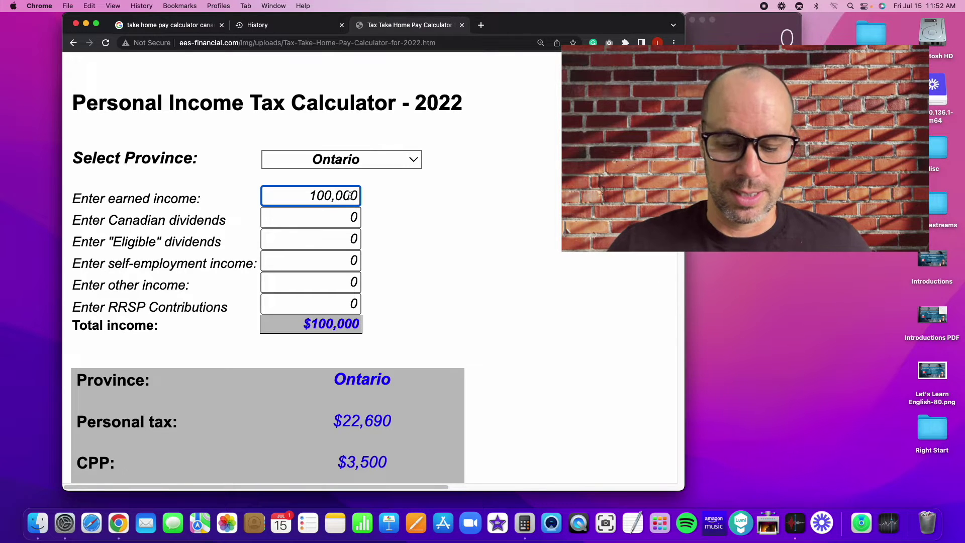
# Step: Replace the 100,000 earned income with 60,000, recalculating to $10,176 personal tax and $3,221 CPP
pyautogui.moveTo(352, 195); pyautogui.dragTo(281, 195)
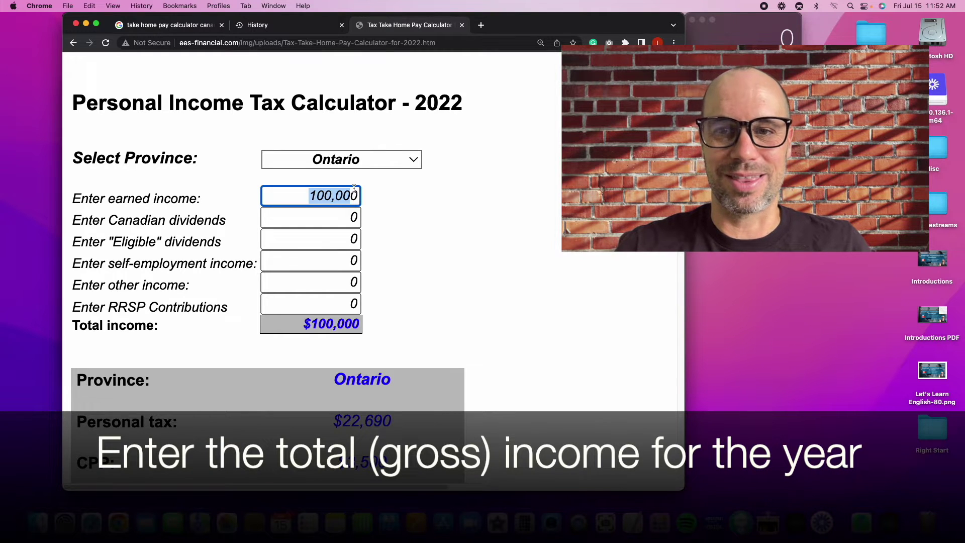
pyautogui.write('60,')
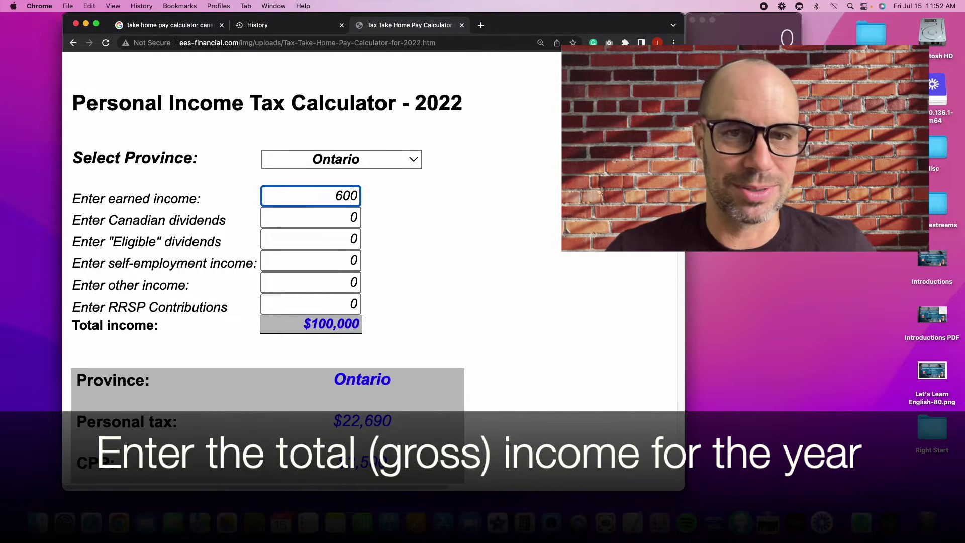
pyautogui.write('000')
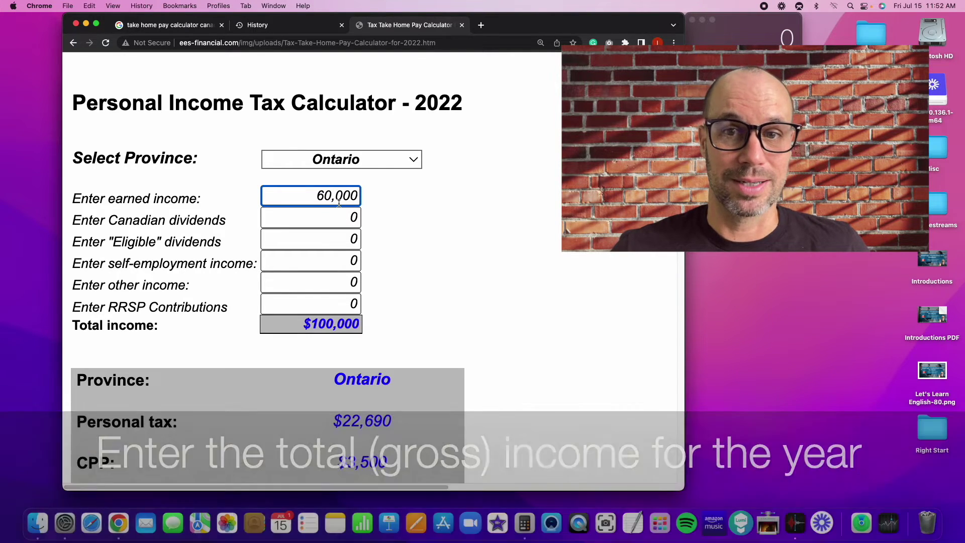
pyautogui.click(333, 222)
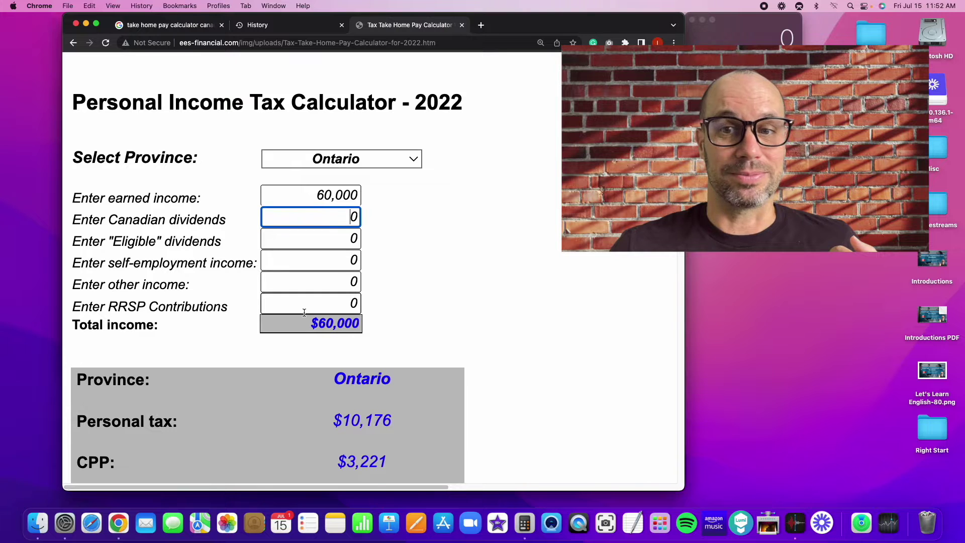
# Step: Review the $60,000 breakdown: $10,176 personal tax, $948 EI, $45,655 net take-home, $3,805 monthly
pyautogui.scroll(-3, 304, 313)
pyautogui.scroll(-4, 267, 331)
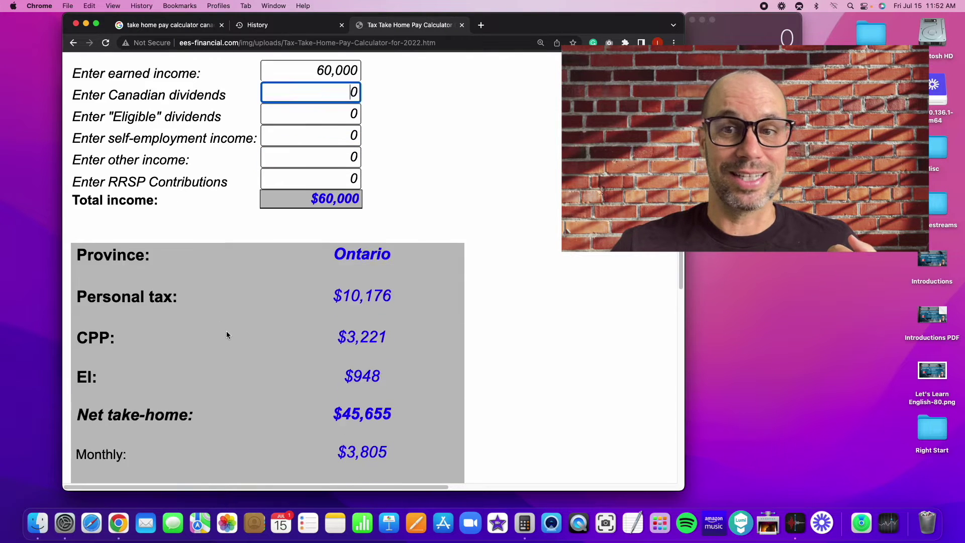
pyautogui.click(329, 261)
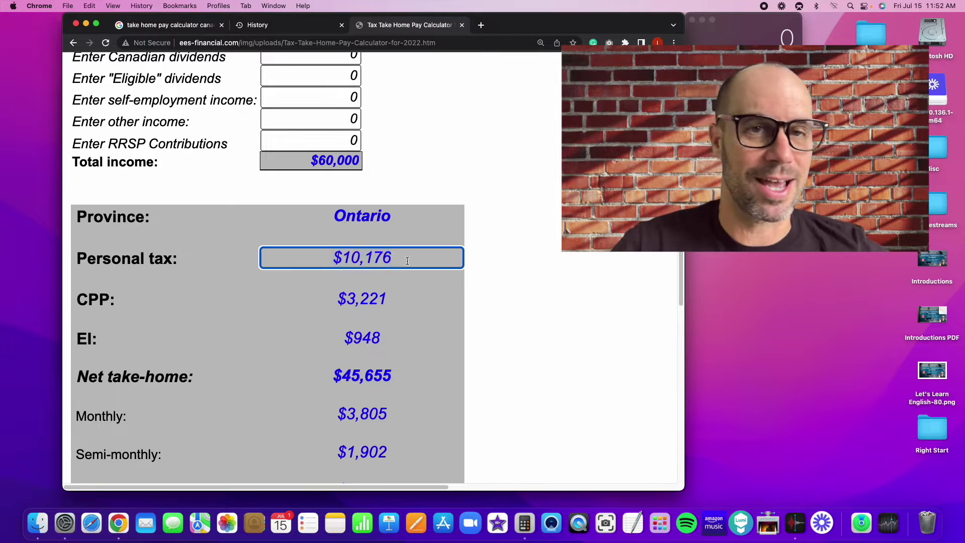
pyautogui.scroll(3, 301, 201)
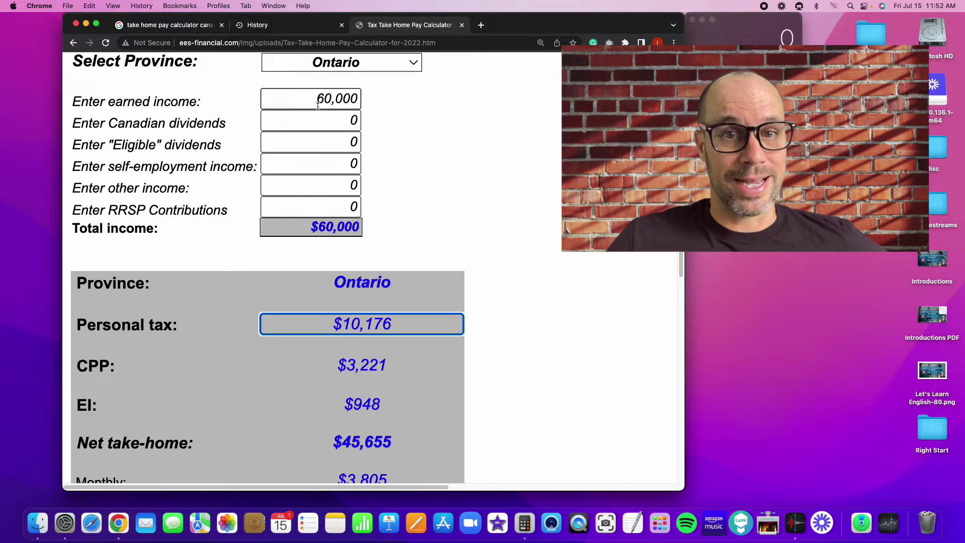
pyautogui.scroll(-4, 276, 303)
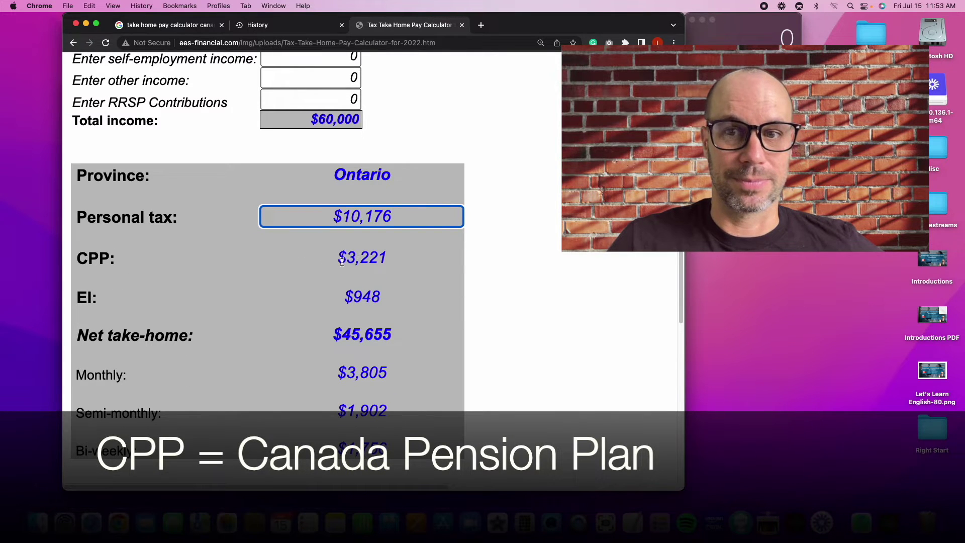
pyautogui.moveTo(342, 261); pyautogui.dragTo(407, 256)
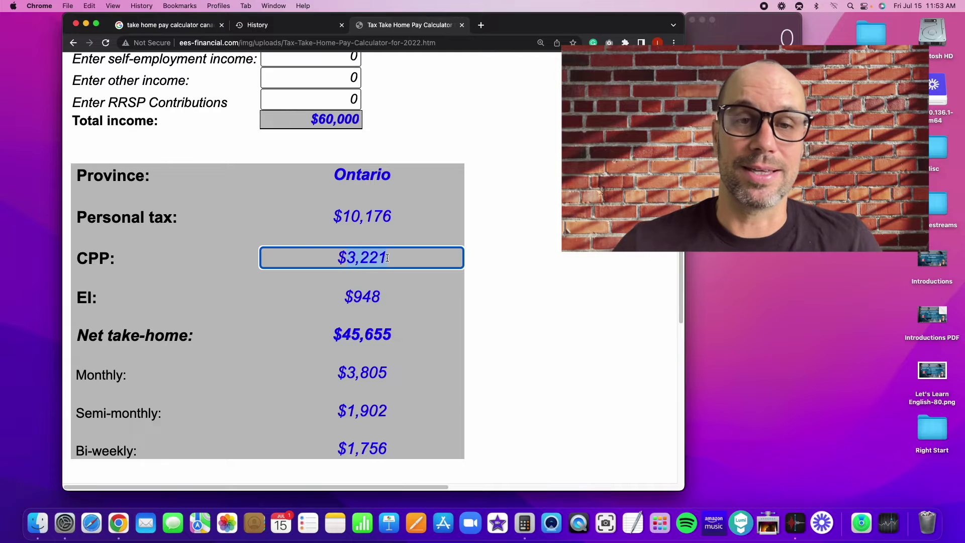
pyautogui.click(383, 300)
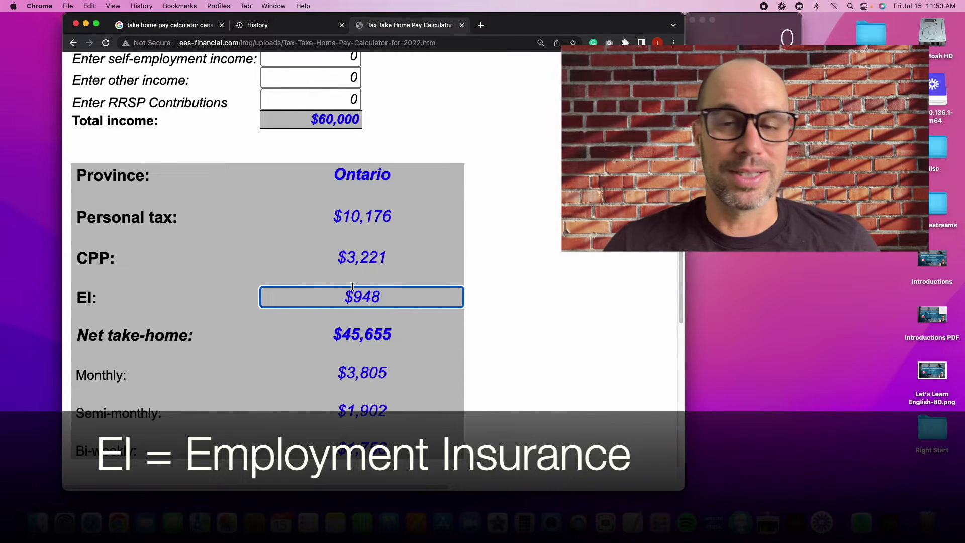
pyautogui.moveTo(384, 298); pyautogui.dragTo(343, 298)
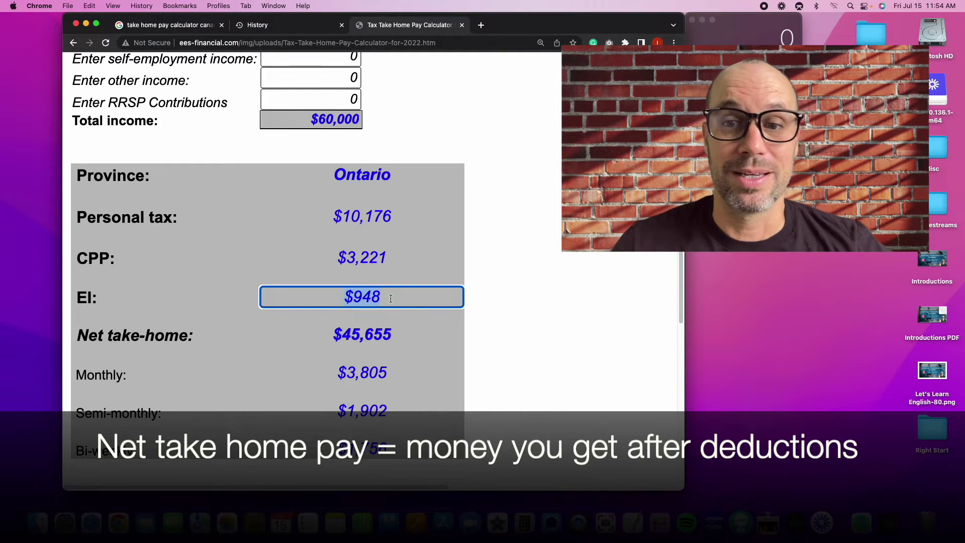
pyautogui.click(429, 328)
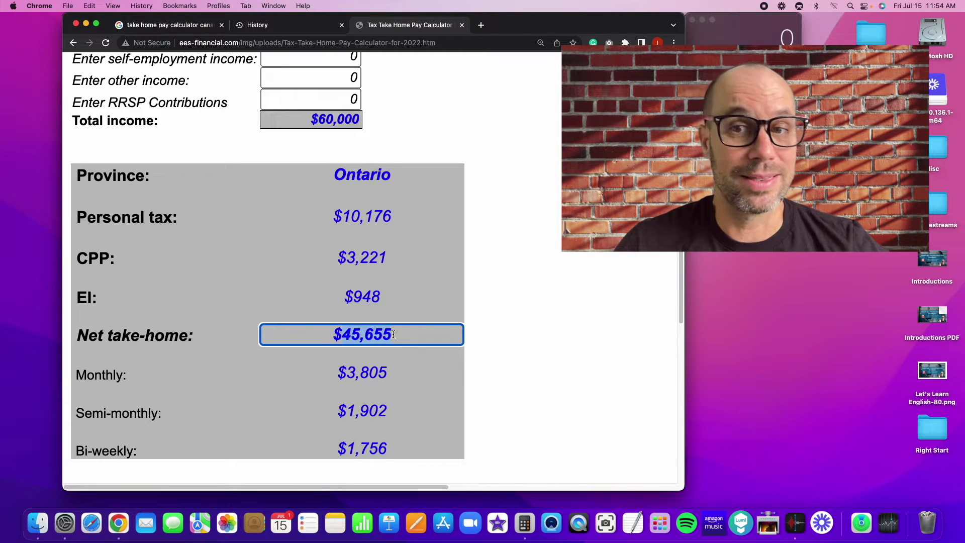
pyautogui.scroll(-3, 360, 305)
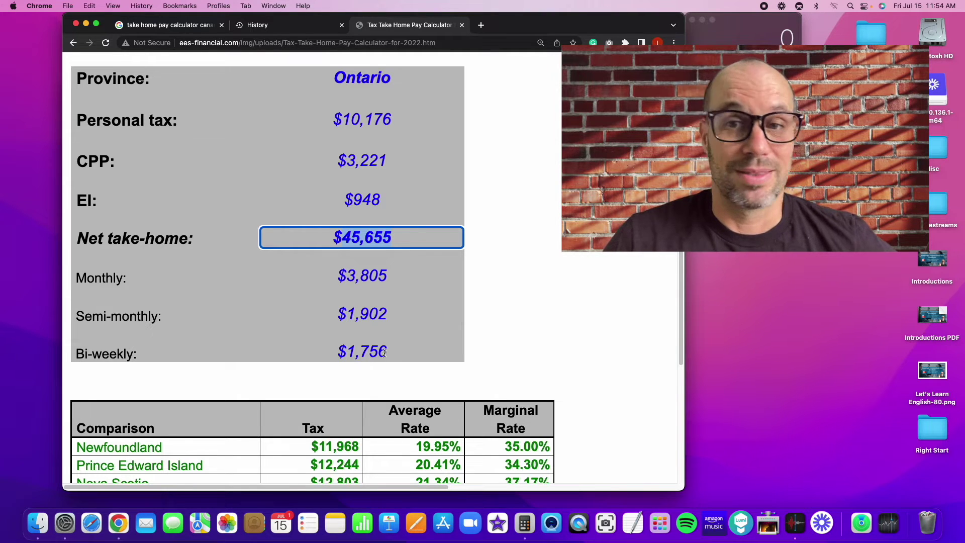
pyautogui.scroll(10, 352, 351)
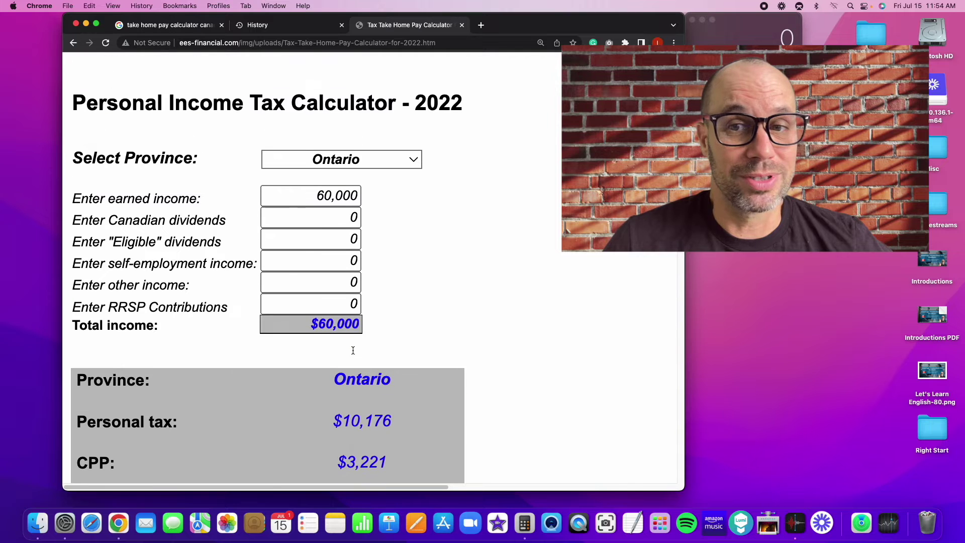
pyautogui.scroll(-7, 403, 335)
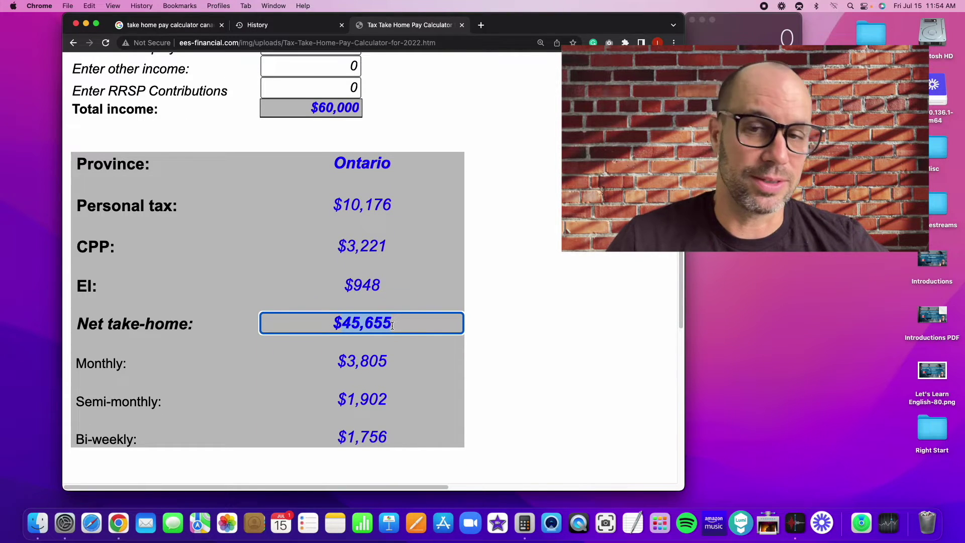
pyautogui.click(348, 363)
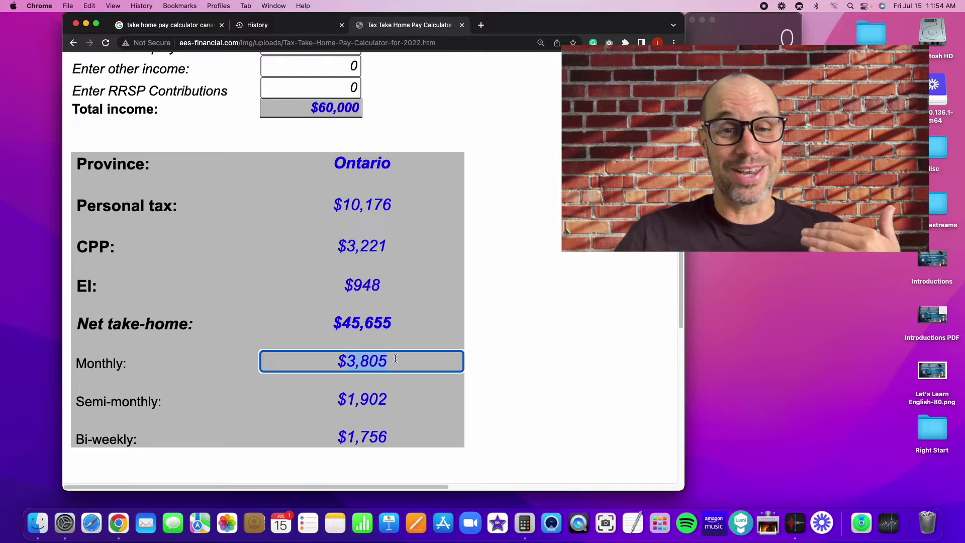
pyautogui.scroll(-1, 495, 360)
pyautogui.scroll(-8, 492, 362)
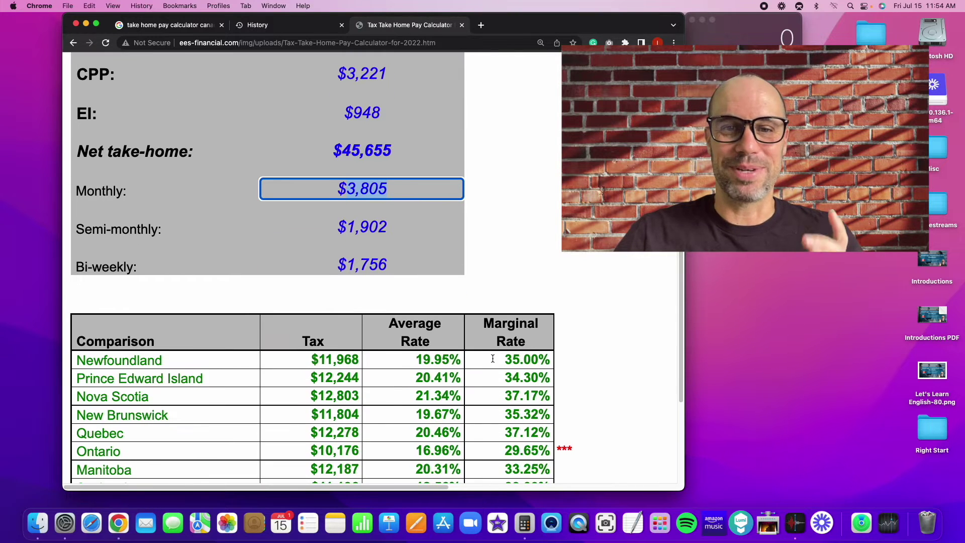
pyautogui.scroll(-2, 493, 358)
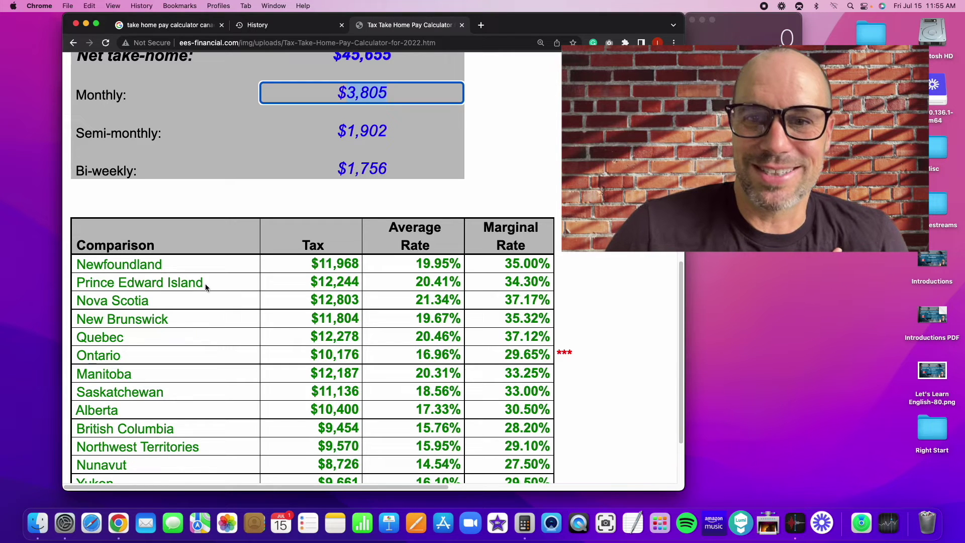
pyautogui.scroll(-1, 206, 287)
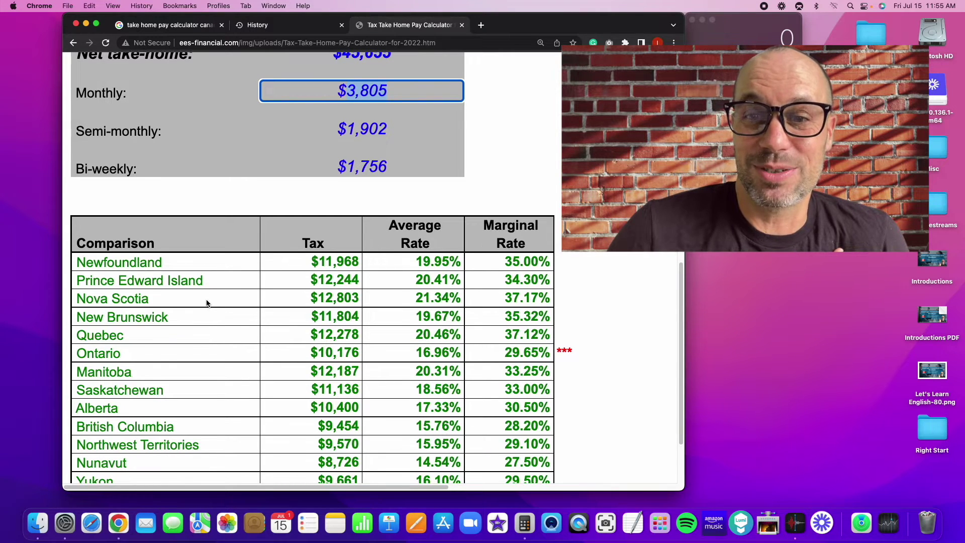
pyautogui.moveTo(303, 298); pyautogui.dragTo(358, 297)
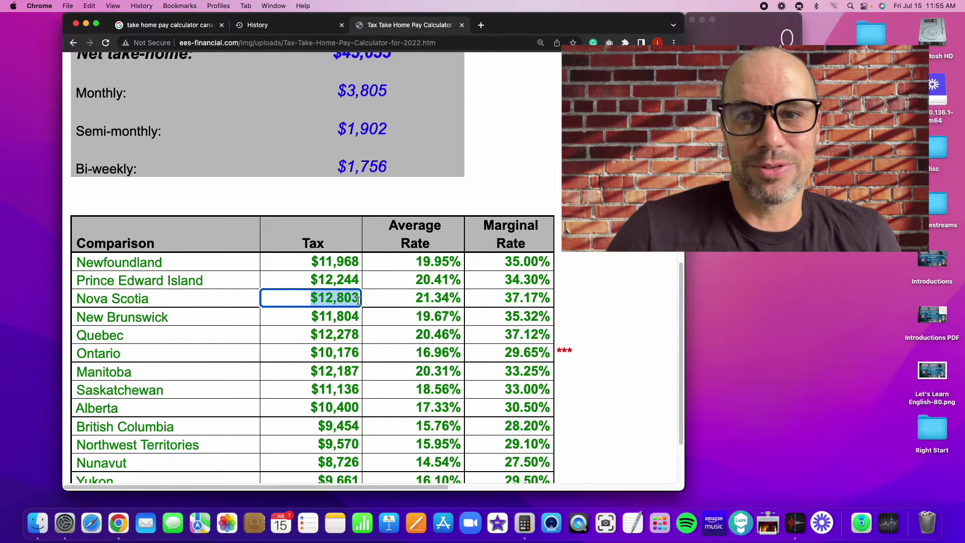
pyautogui.scroll(5, 358, 301)
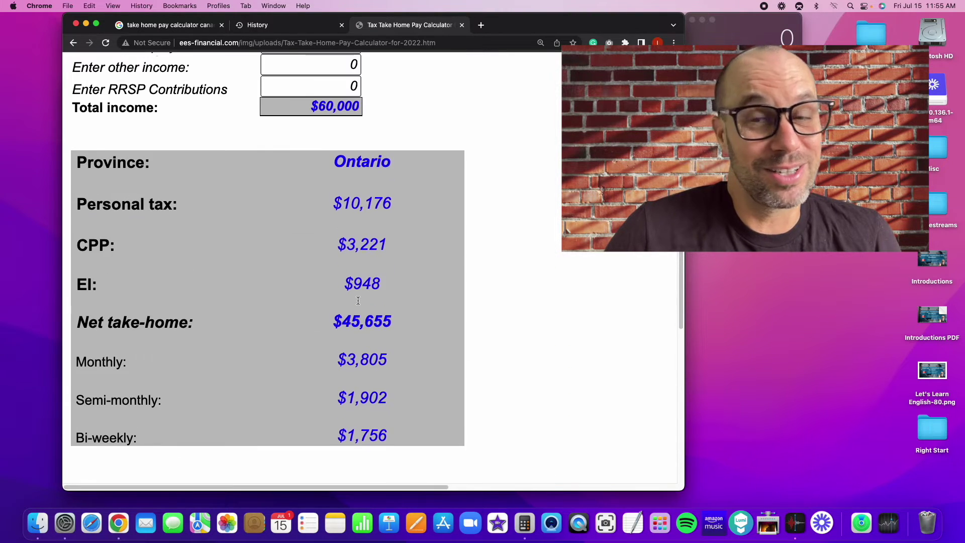
pyautogui.click(397, 206)
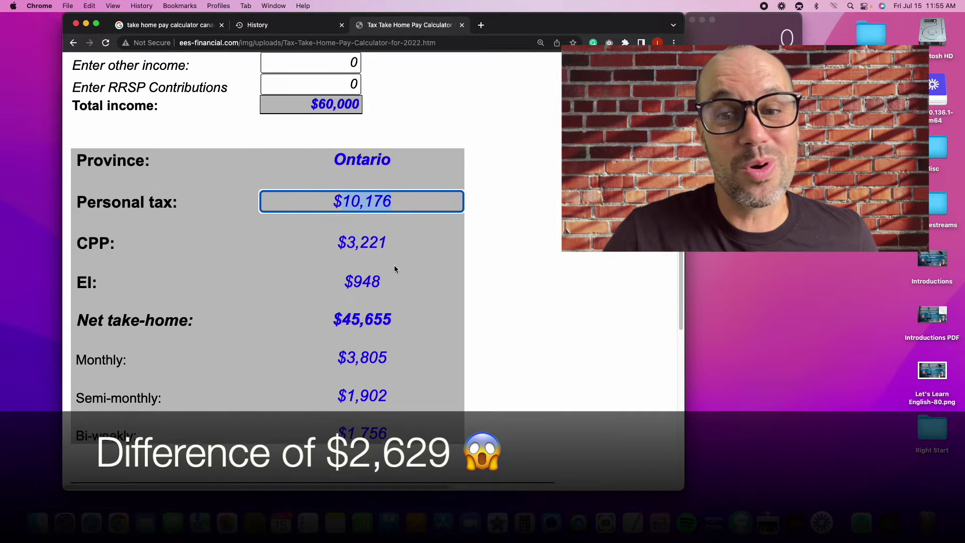
pyautogui.scroll(-5, 394, 270)
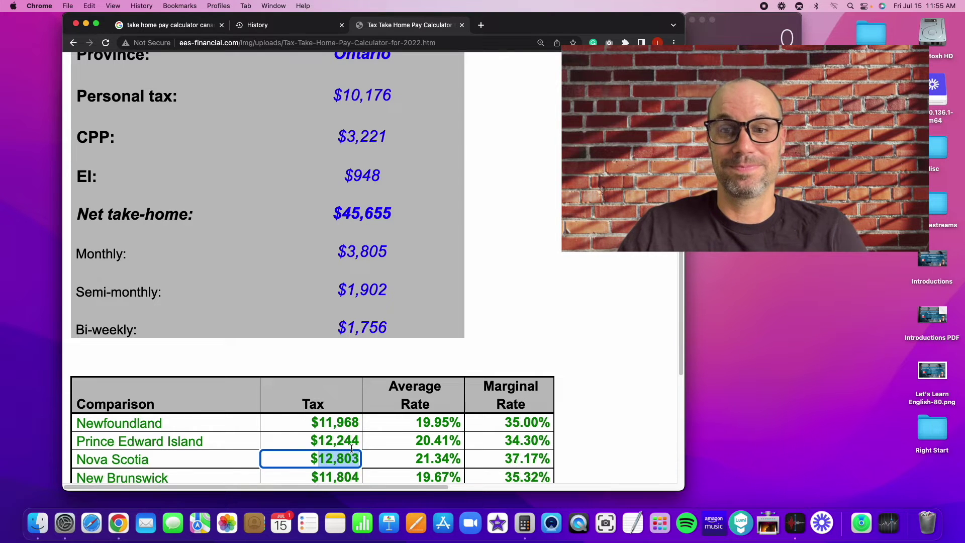
pyautogui.scroll(-5, 379, 437)
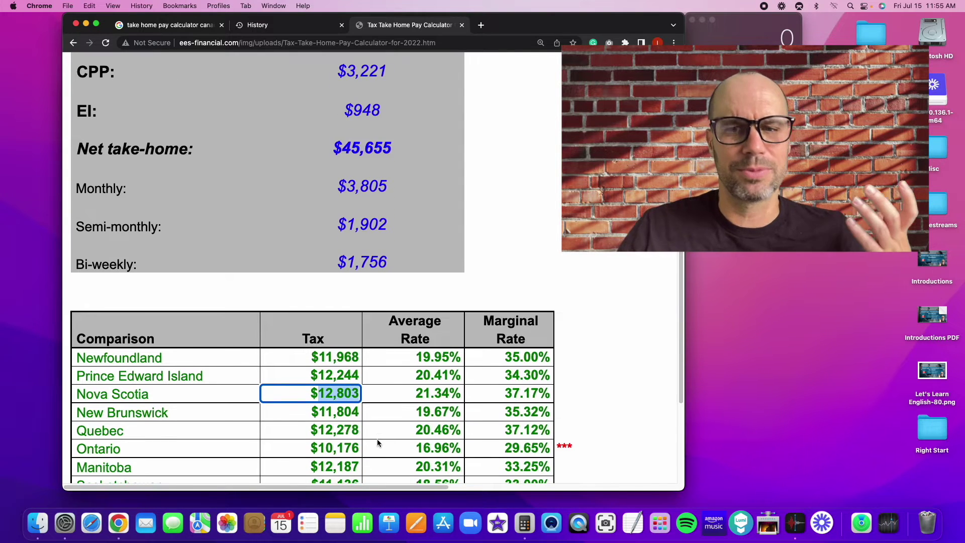
pyautogui.scroll(-4, 342, 402)
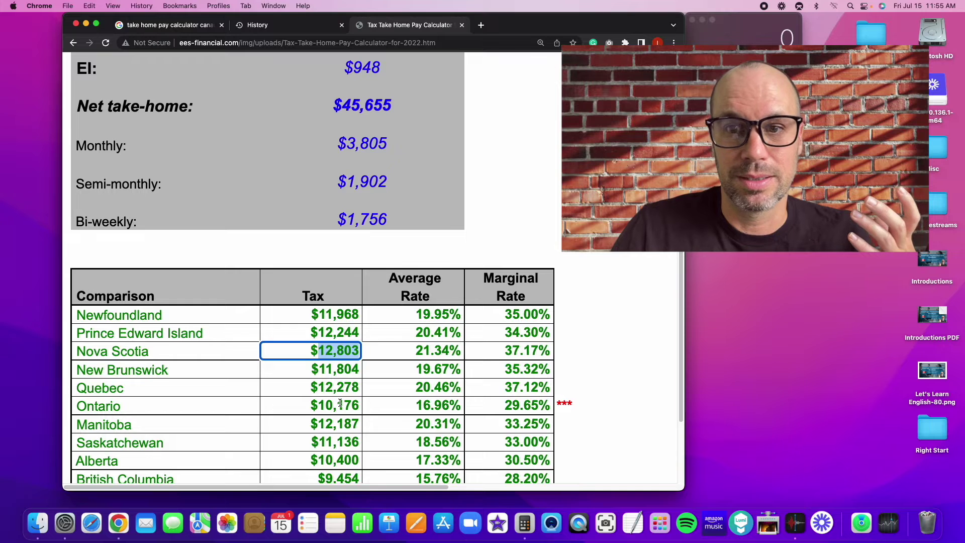
pyautogui.scroll(-3, 341, 404)
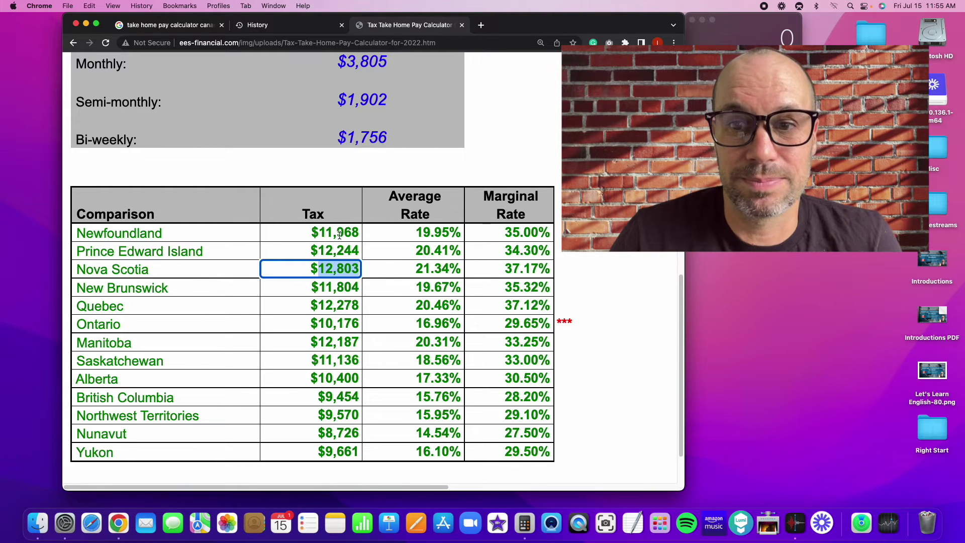
pyautogui.click(339, 307)
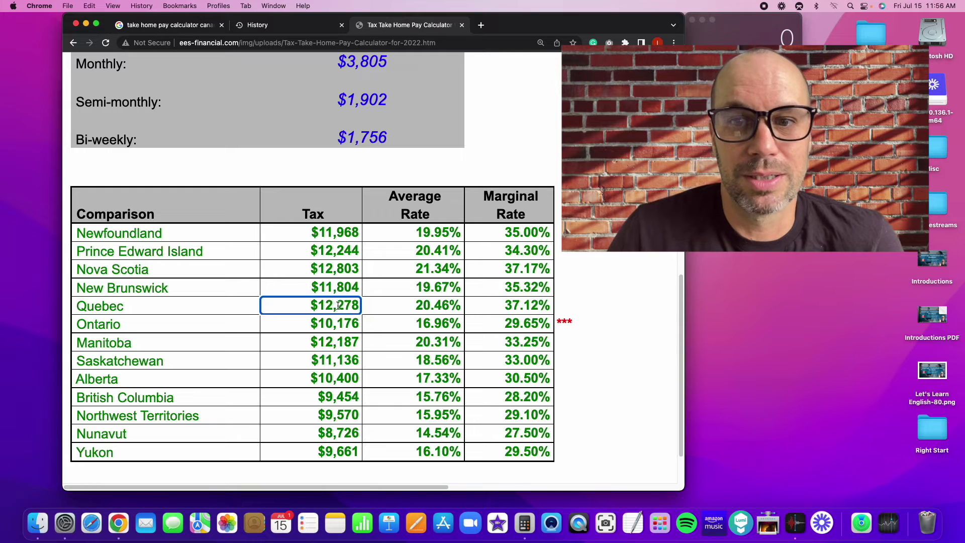
pyautogui.scroll(-1, 339, 307)
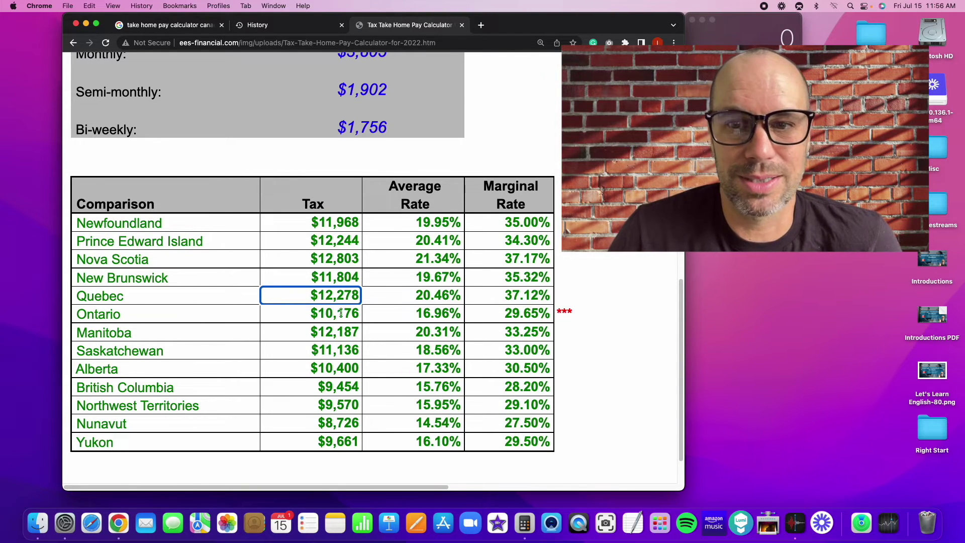
pyautogui.scroll(-1, 349, 322)
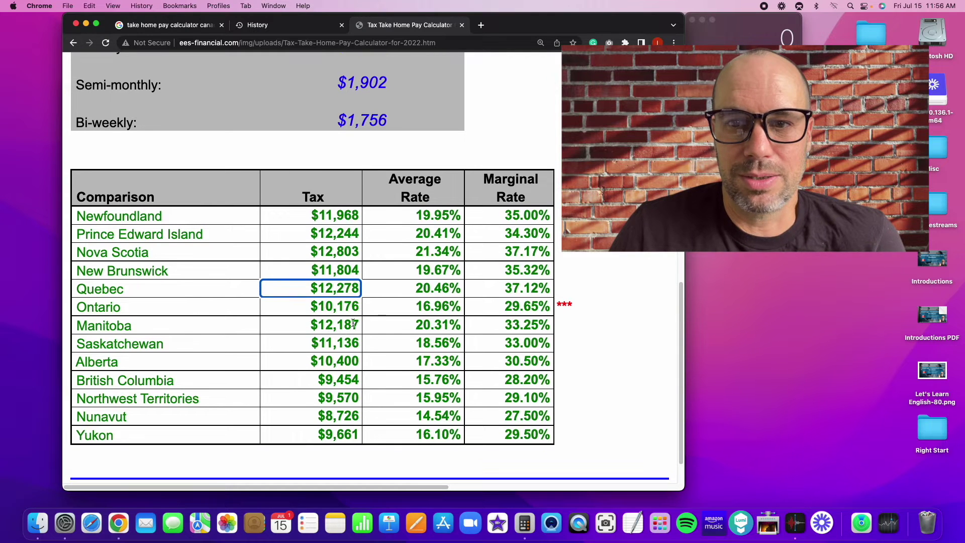
pyautogui.scroll(-3, 344, 336)
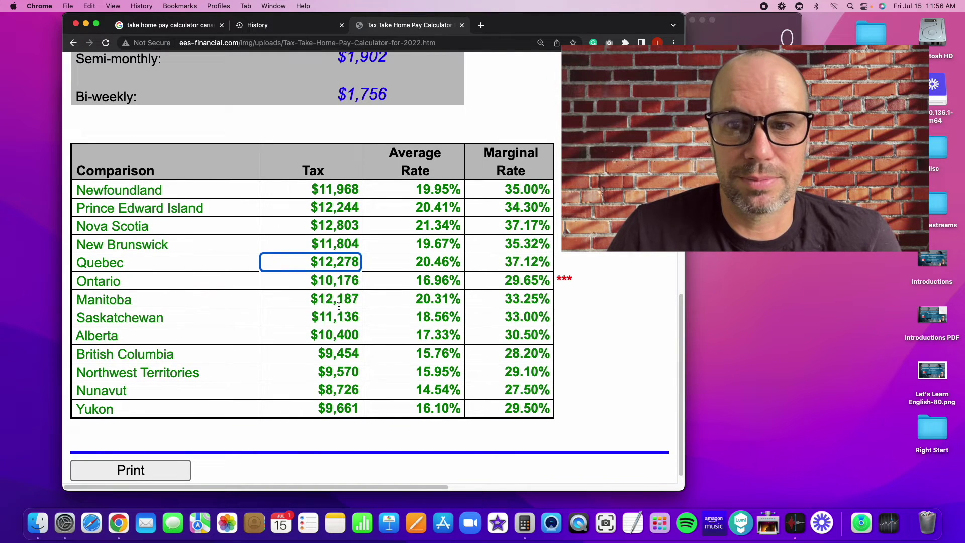
pyautogui.scroll(-1, 337, 312)
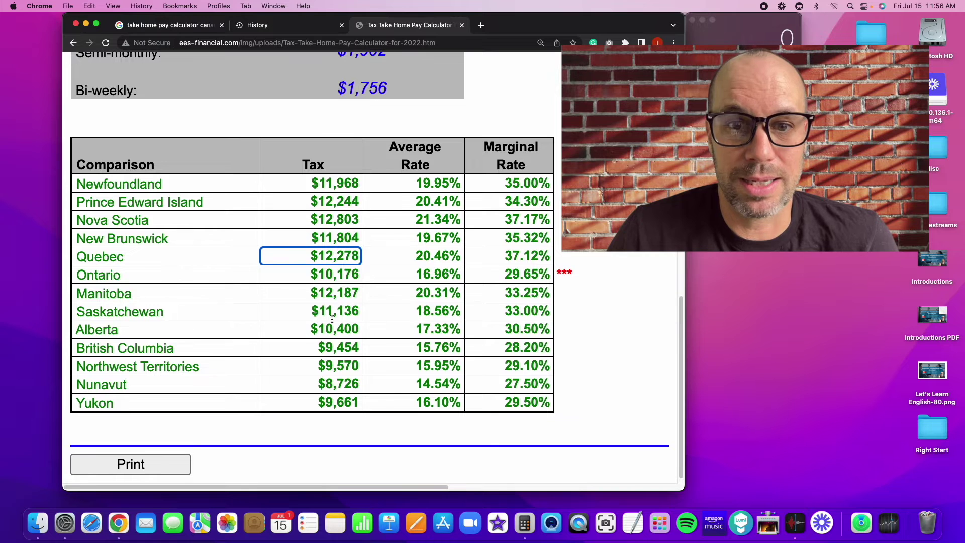
pyautogui.scroll(-1, 333, 321)
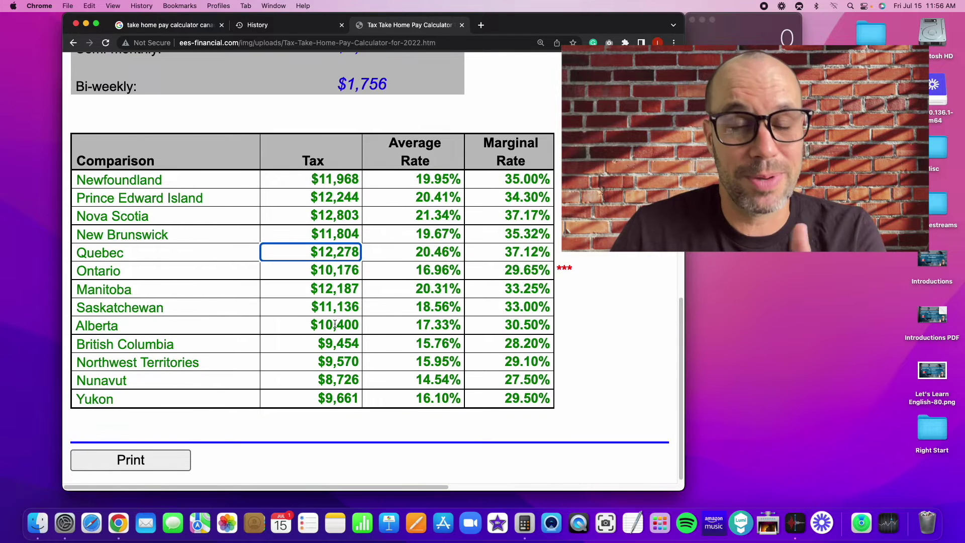
pyautogui.scroll(-1, 336, 324)
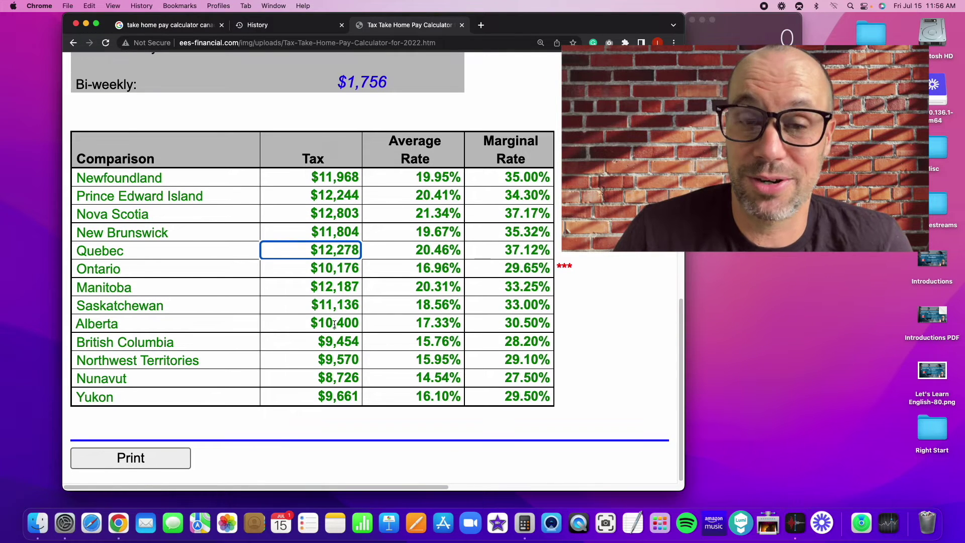
pyautogui.click(313, 341)
pyautogui.rightClick(361, 340)
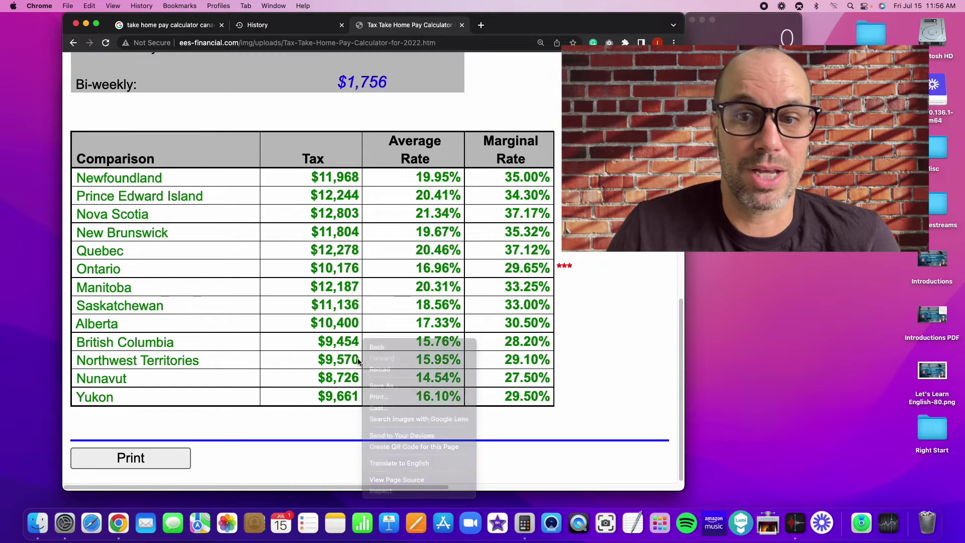
pyautogui.moveTo(320, 342); pyautogui.dragTo(367, 340)
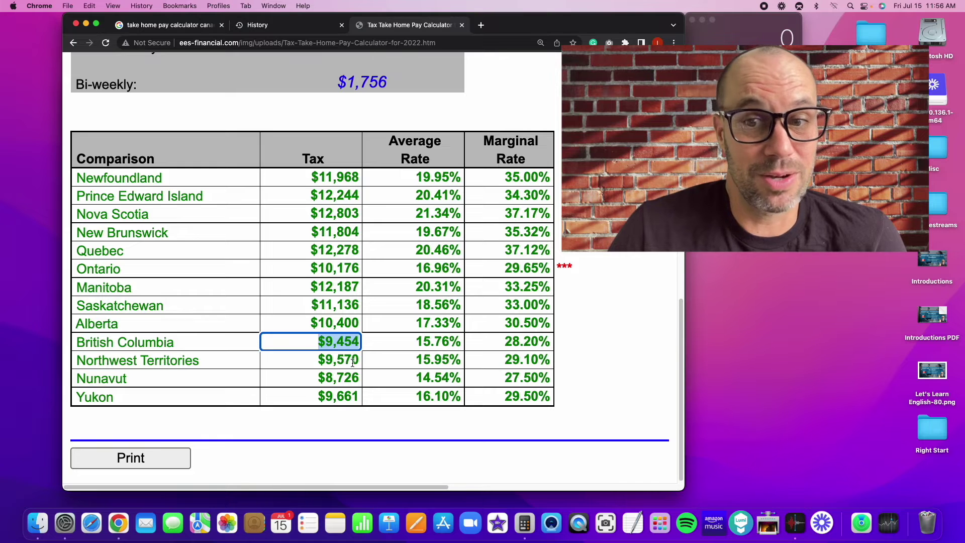
pyautogui.click(332, 380)
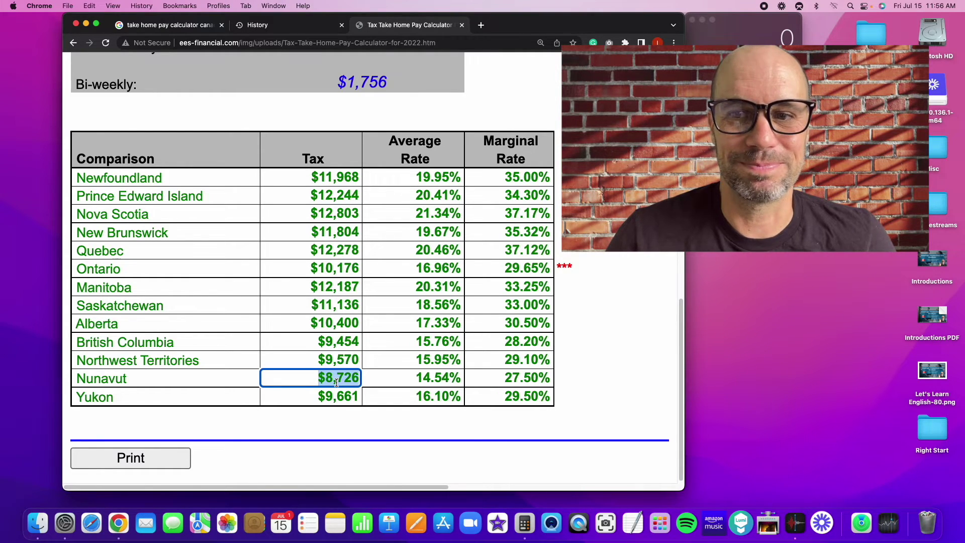
pyautogui.scroll(1, 340, 356)
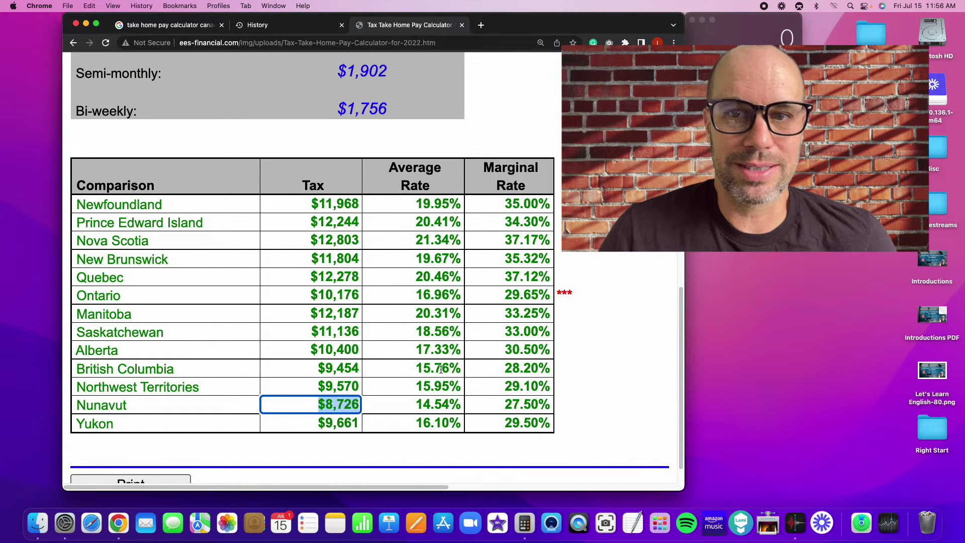
pyautogui.scroll(15, 352, 392)
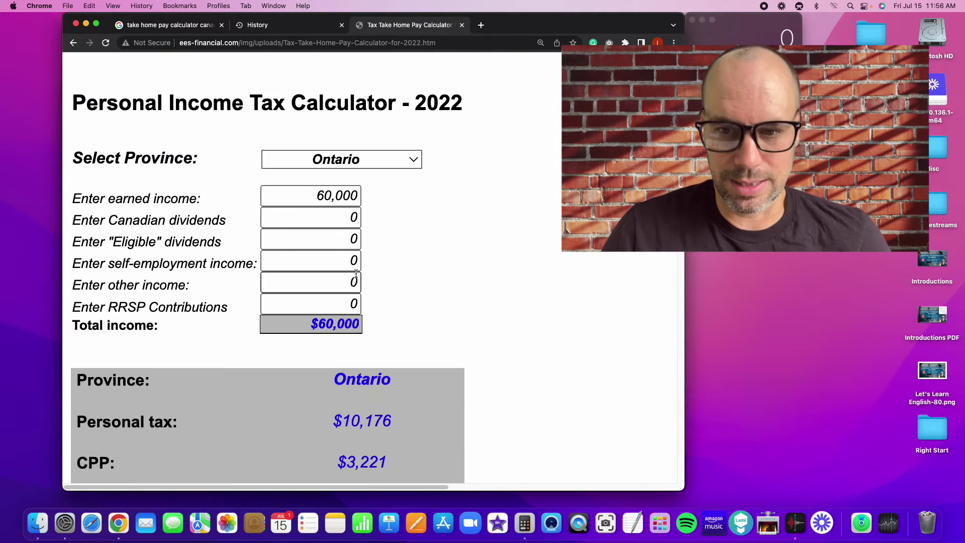
pyautogui.click(332, 191)
pyautogui.moveTo(332, 191); pyautogui.dragTo(315, 193)
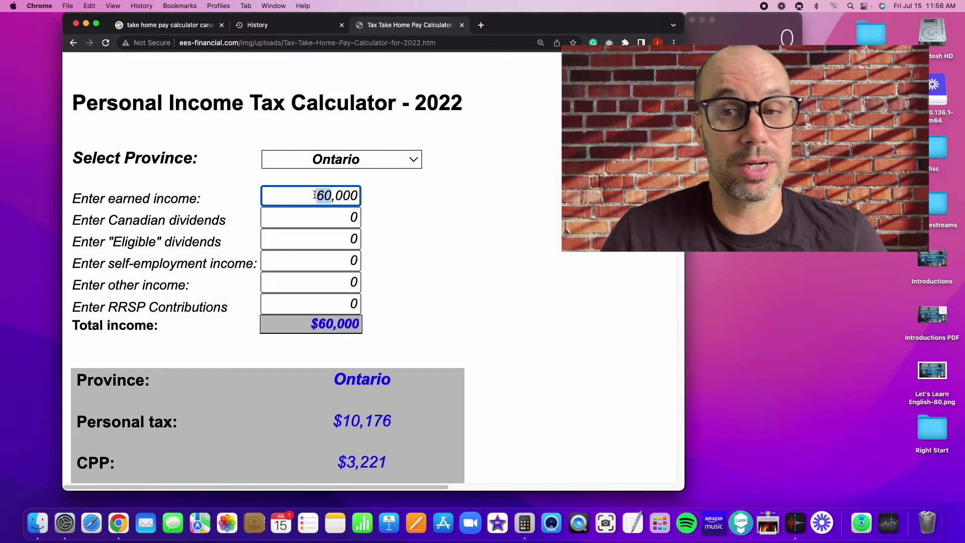
pyautogui.scroll(-10, 367, 340)
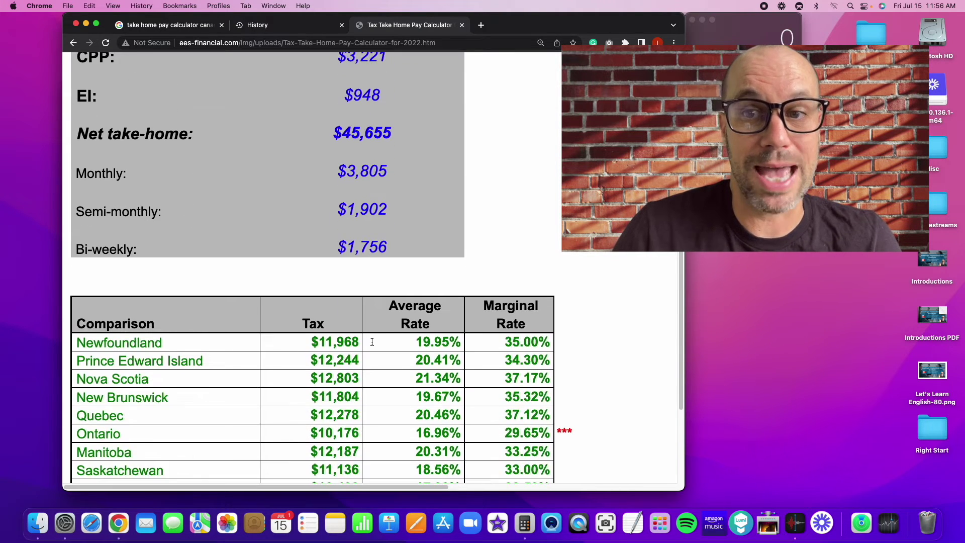
pyautogui.scroll(-1, 372, 342)
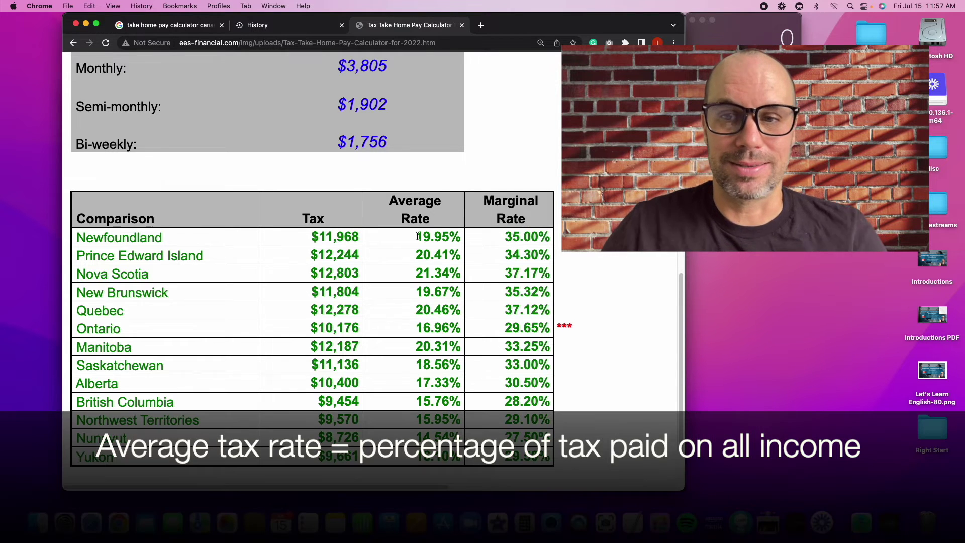
pyautogui.click(430, 238)
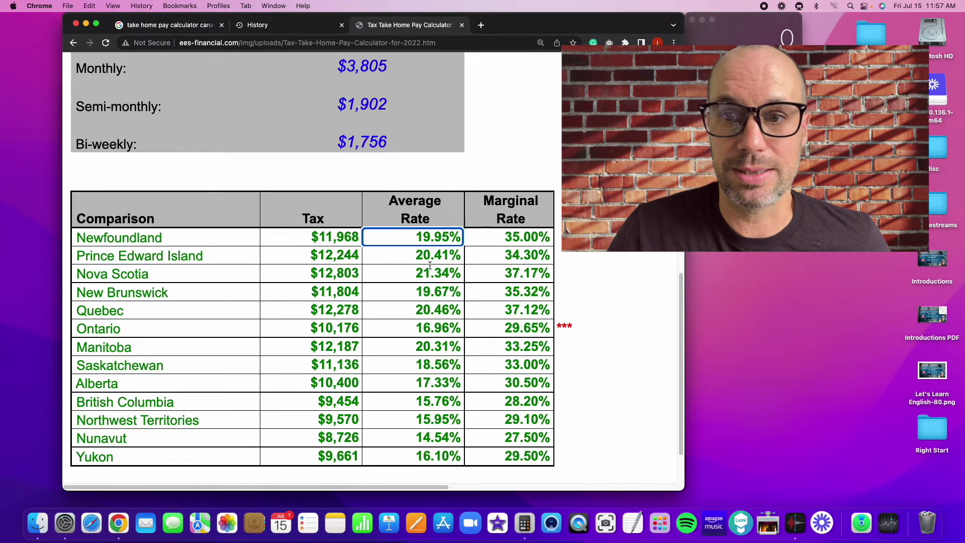
pyautogui.click(427, 272)
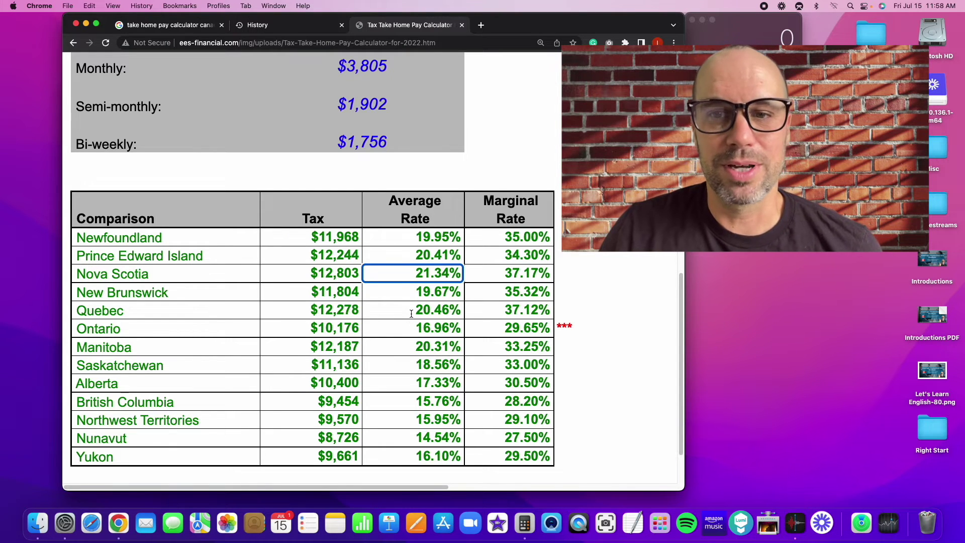
pyautogui.scroll(10, 411, 314)
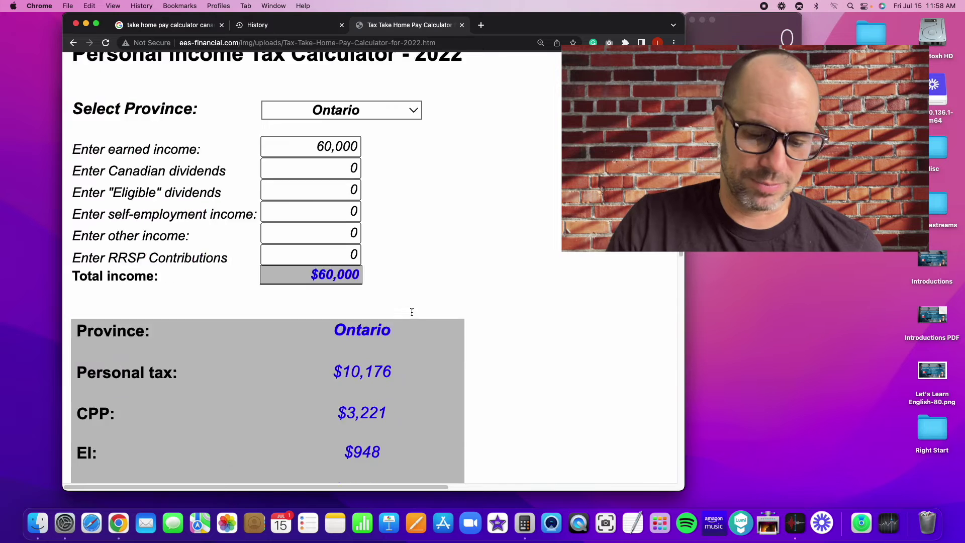
pyautogui.moveTo(333, 197); pyautogui.dragTo(314, 196)
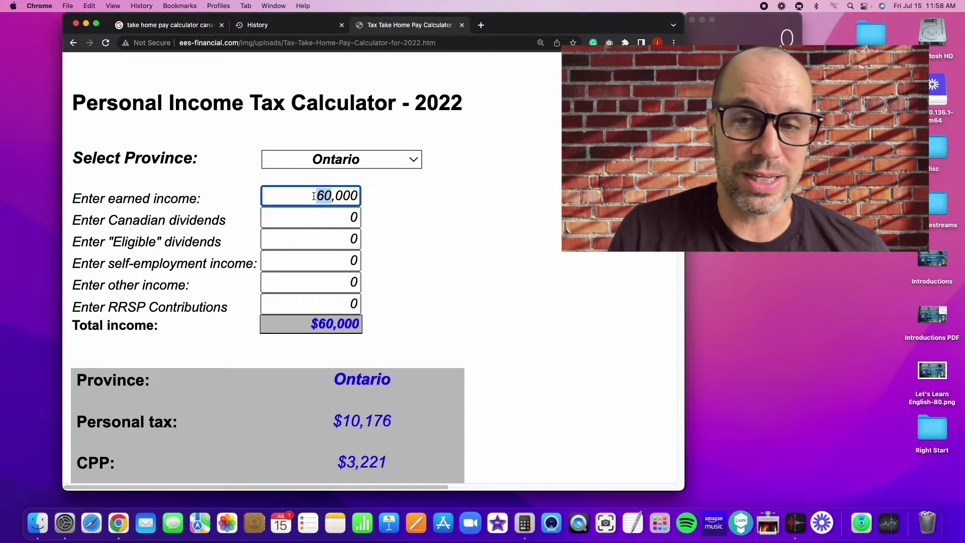
pyautogui.write('12')
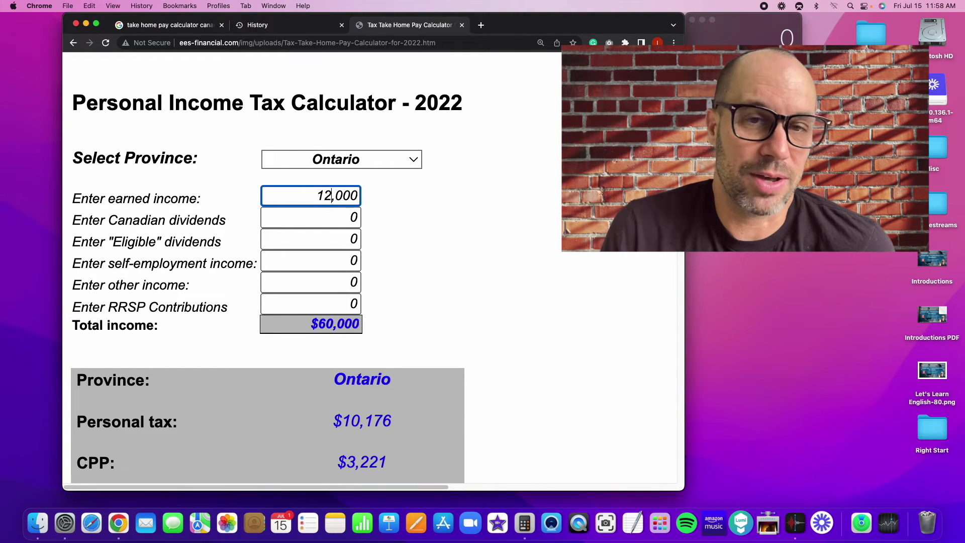
pyautogui.click(322, 226)
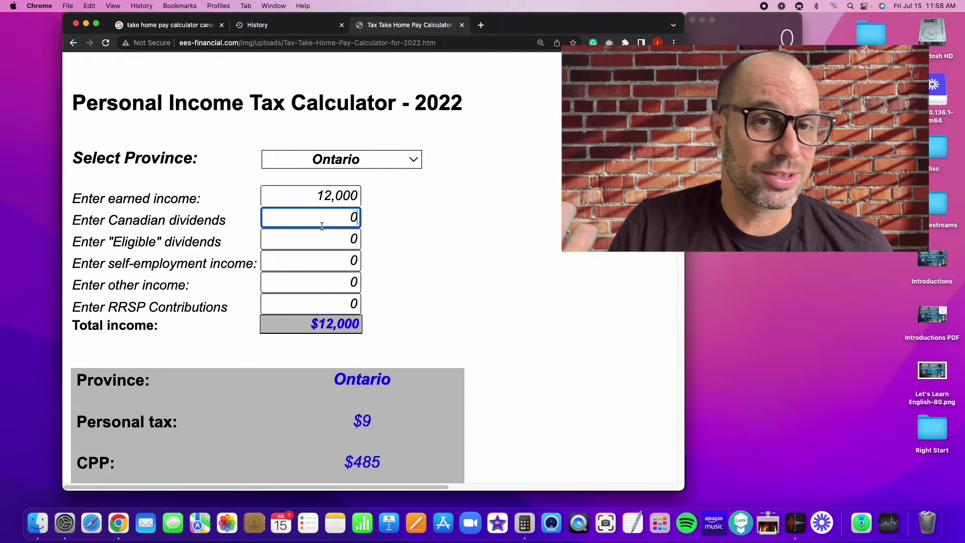
pyautogui.scroll(-1, 321, 226)
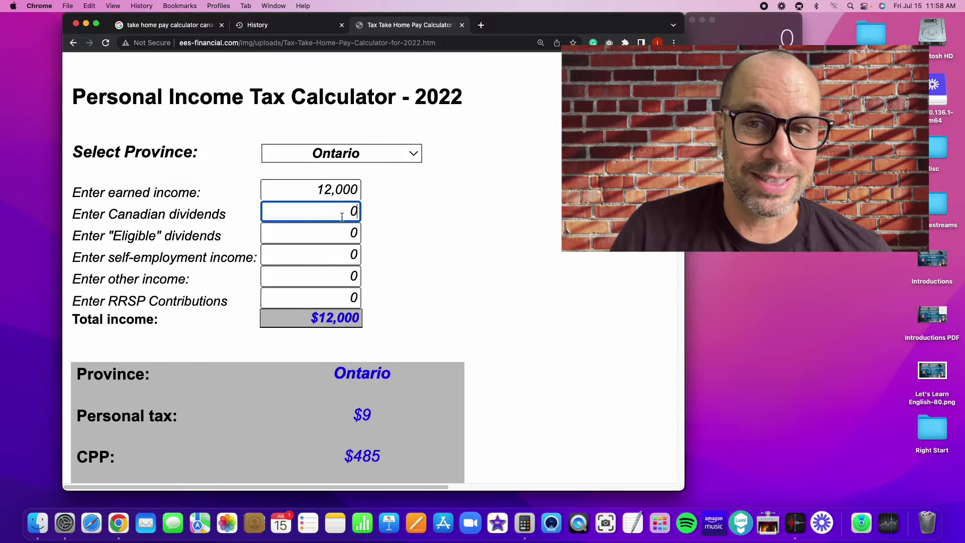
pyautogui.scroll(-5, 349, 313)
pyautogui.click(349, 313)
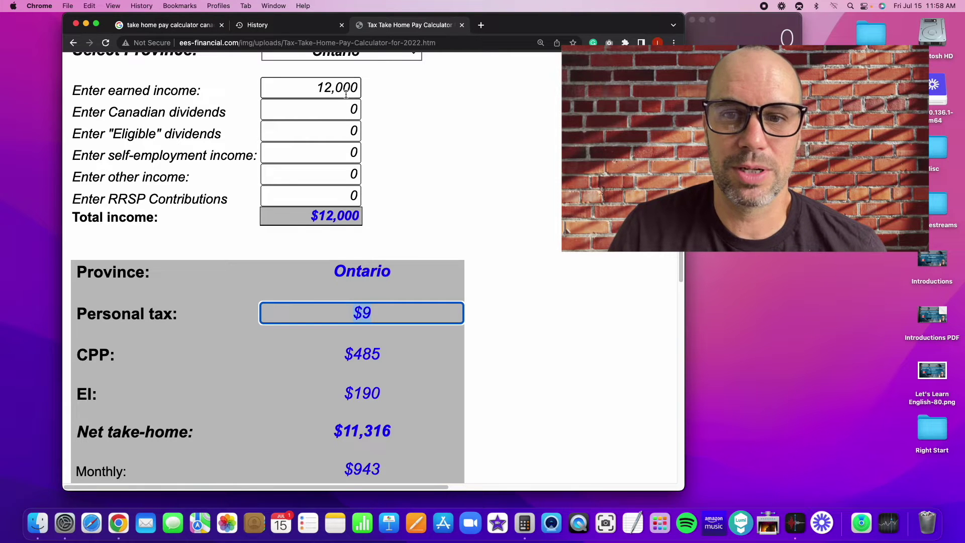
pyautogui.scroll(-10, 345, 94)
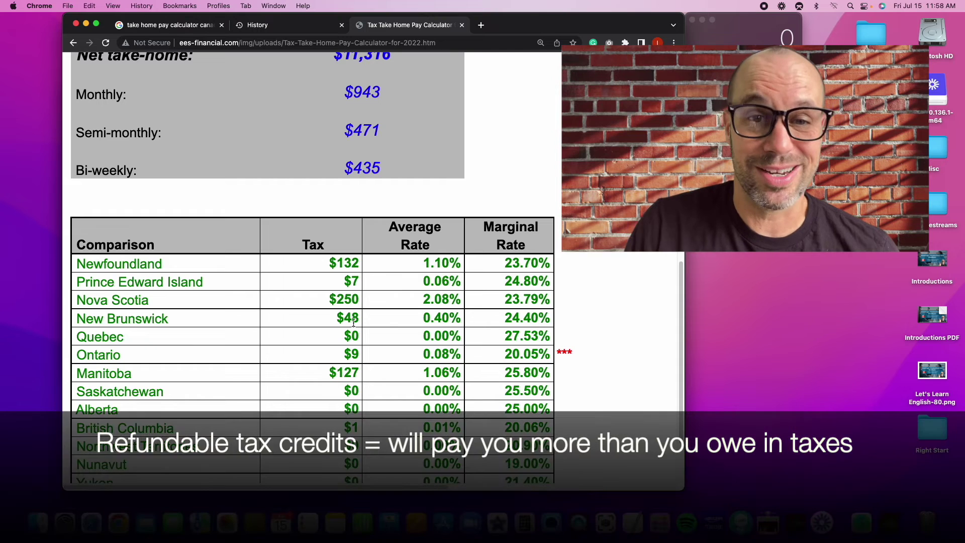
pyautogui.scroll(-1, 357, 387)
pyautogui.scroll(-2, 357, 386)
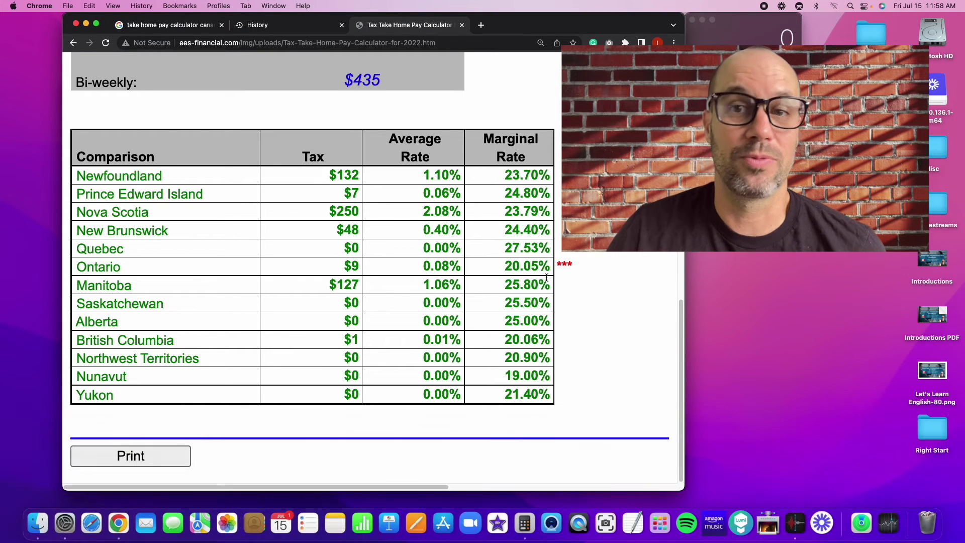
pyautogui.scroll(10, 492, 262)
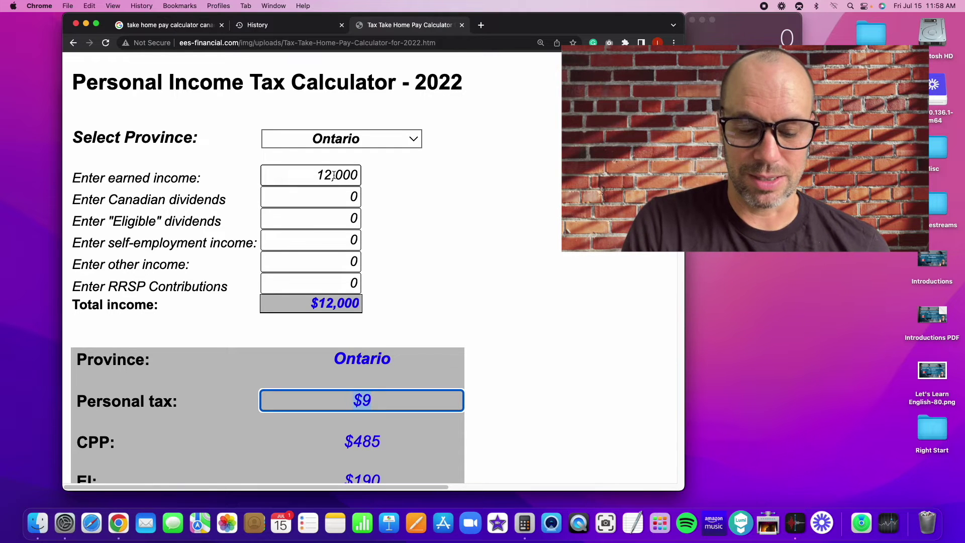
# Step: Change the earned income to 100,000 so the Ontario results recalculate
pyautogui.moveTo(333, 176); pyautogui.dragTo(311, 176)
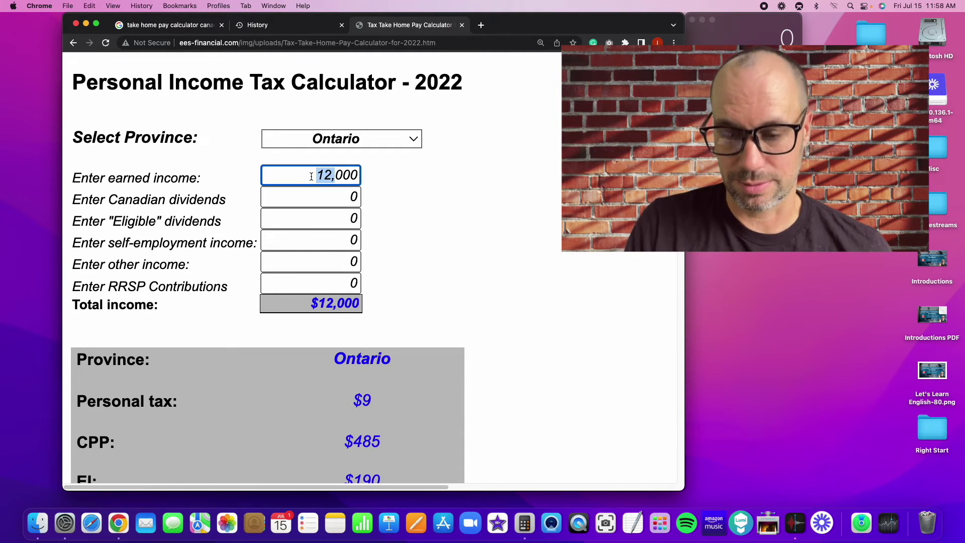
pyautogui.write('1')
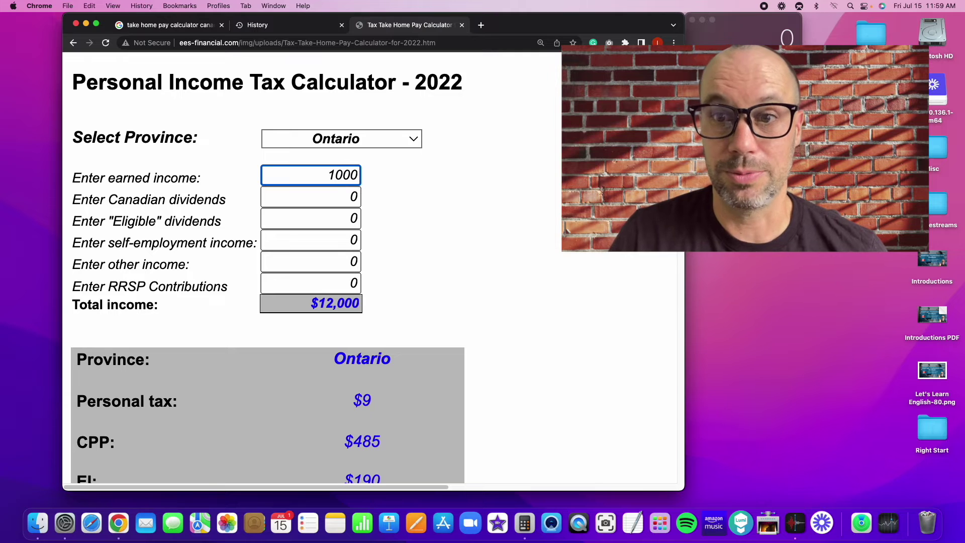
pyautogui.write('00,000')
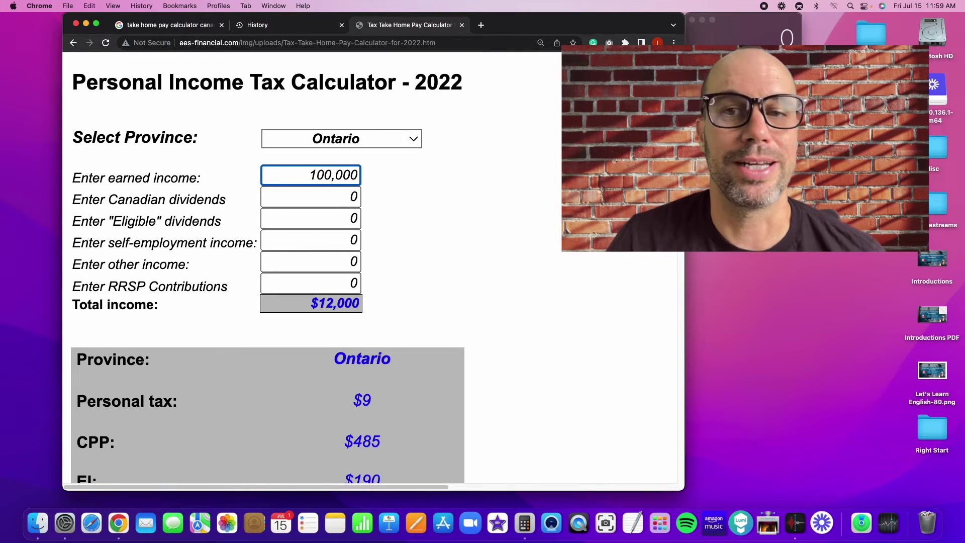
pyautogui.click(322, 196)
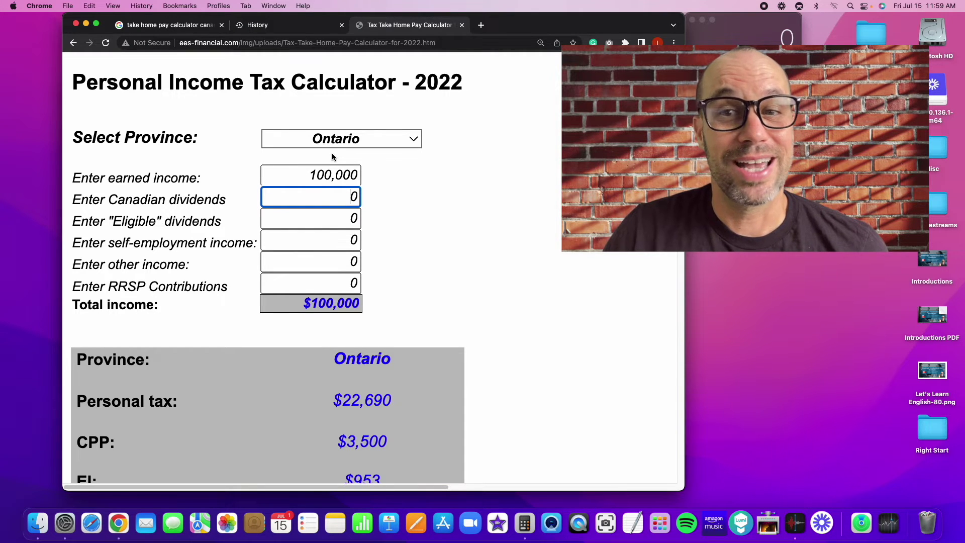
# Step: Highlight the $22,690 personal tax, $3,500 CPP, $953 EI, $72,857 net and $6,071 monthly take-home
pyautogui.scroll(-4, 340, 211)
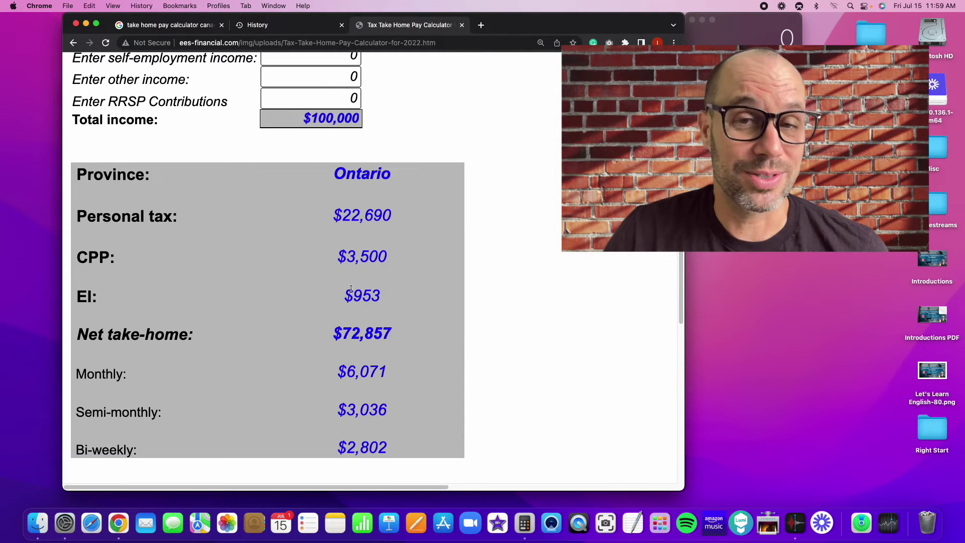
pyautogui.click(343, 223)
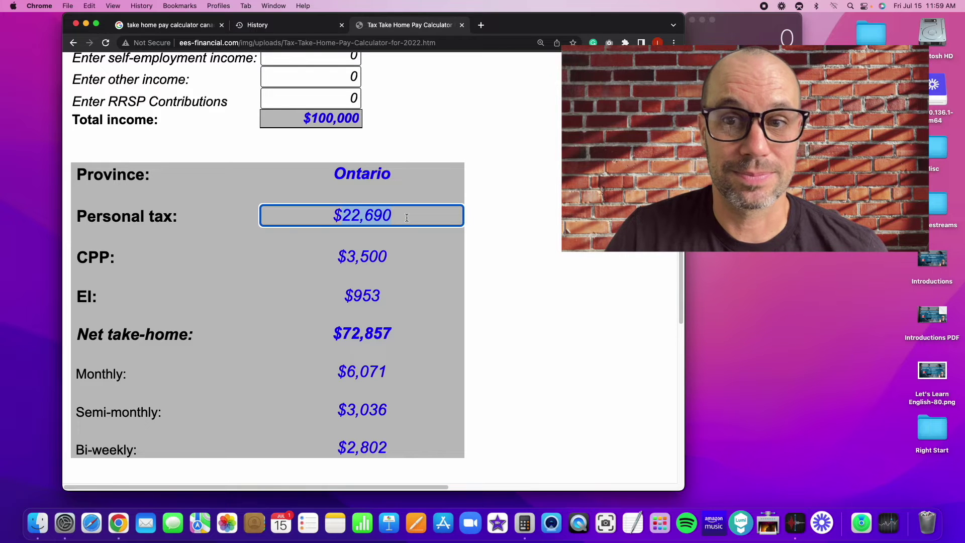
pyautogui.click(407, 256)
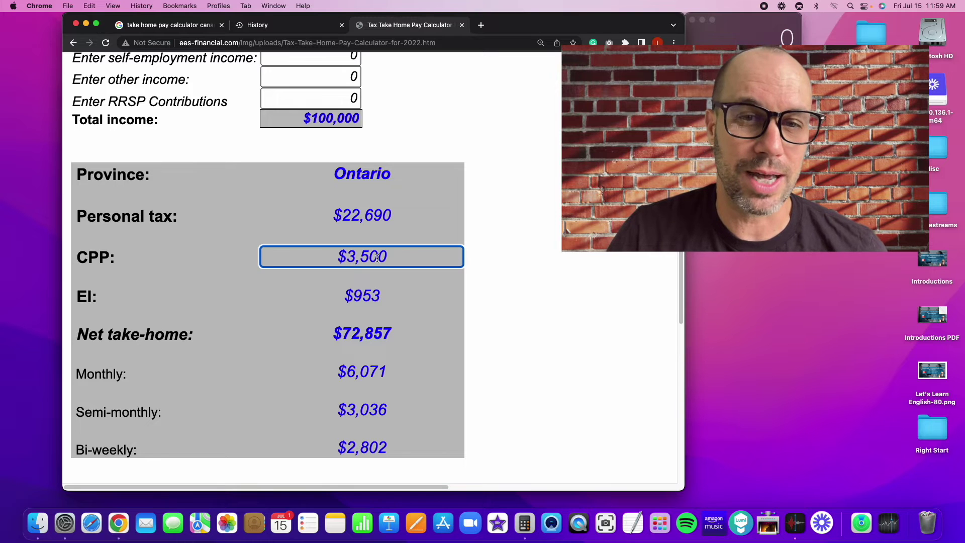
pyautogui.click(385, 299)
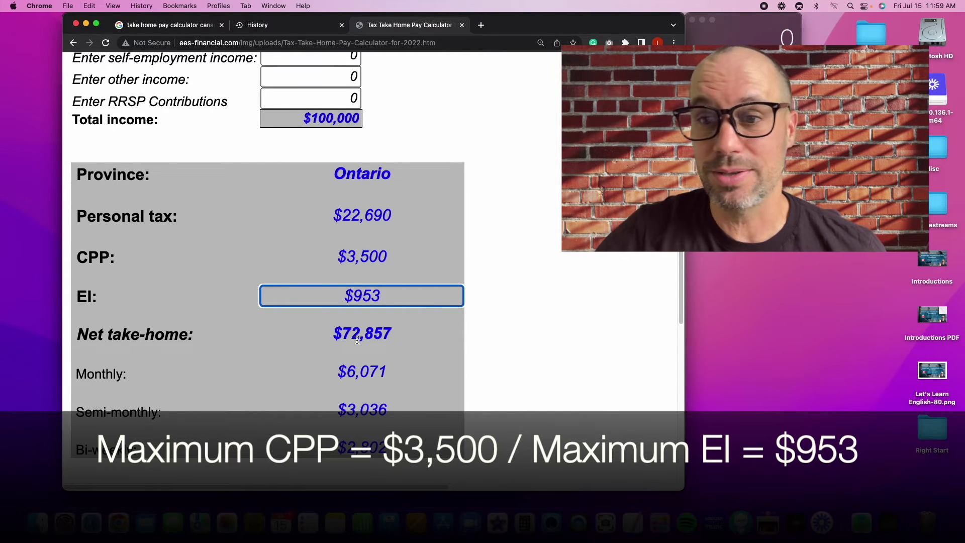
pyautogui.moveTo(344, 337); pyautogui.dragTo(398, 334)
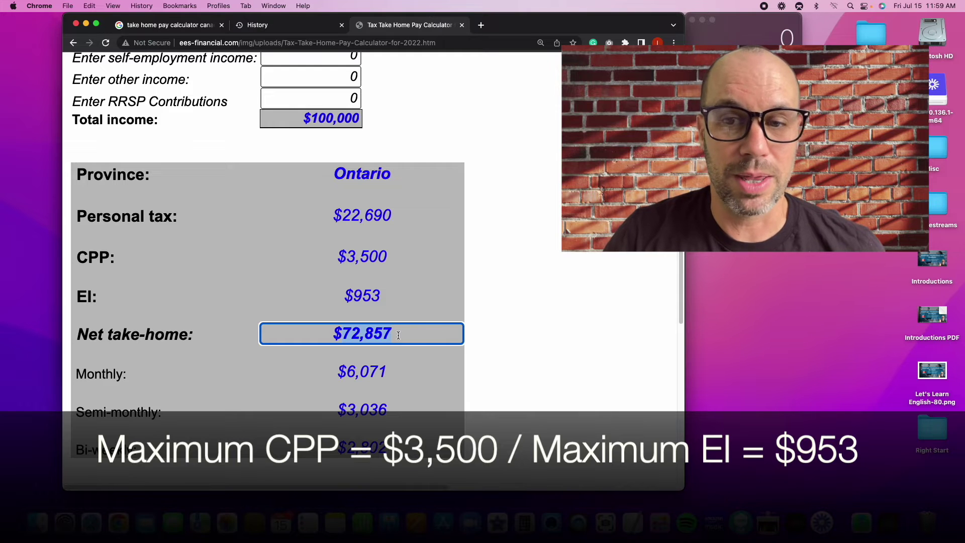
pyautogui.scroll(-1, 401, 352)
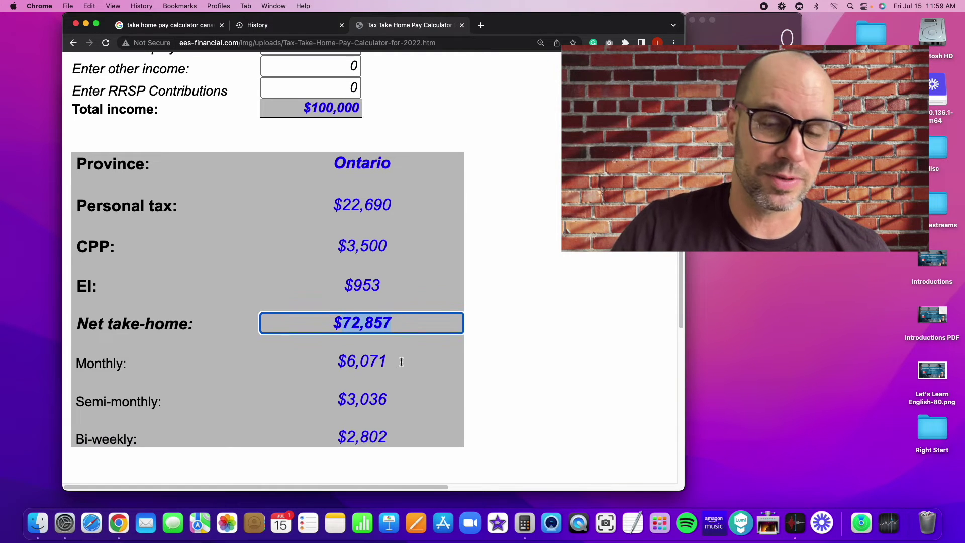
pyautogui.moveTo(351, 362); pyautogui.dragTo(402, 358)
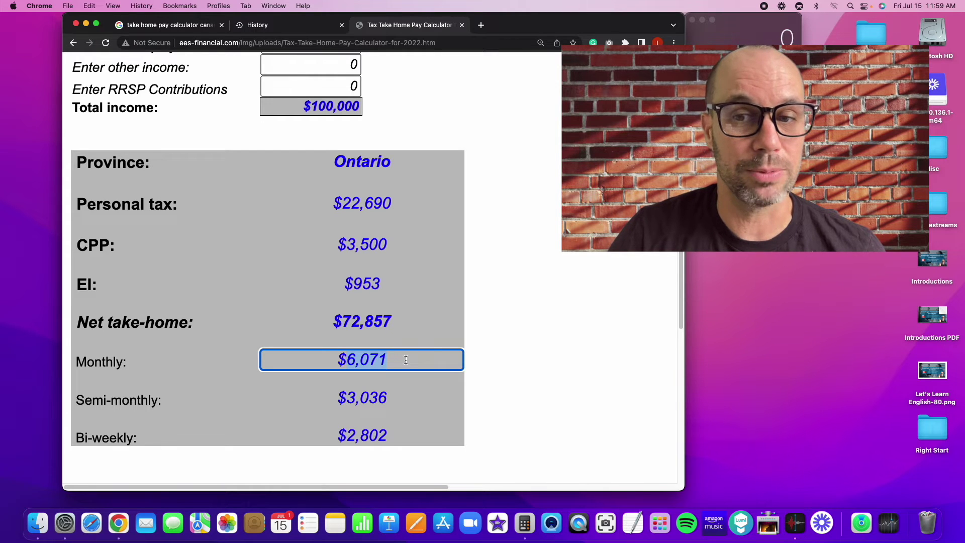
# Step: Compare provinces: Nova Scotia's $27,663, Nunavut's $19,803 and British Columbia's $21,085 tax
pyautogui.scroll(-1, 406, 360)
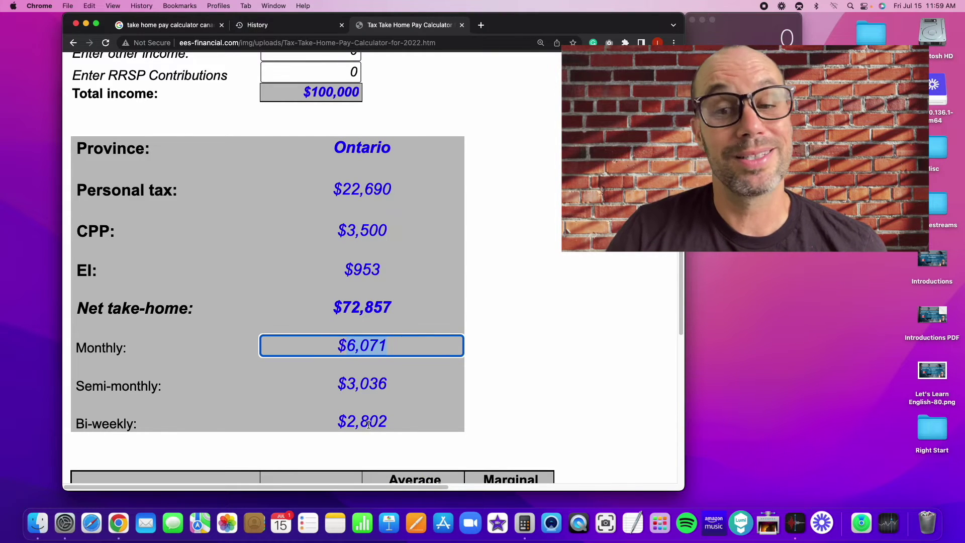
pyautogui.scroll(-1, 399, 425)
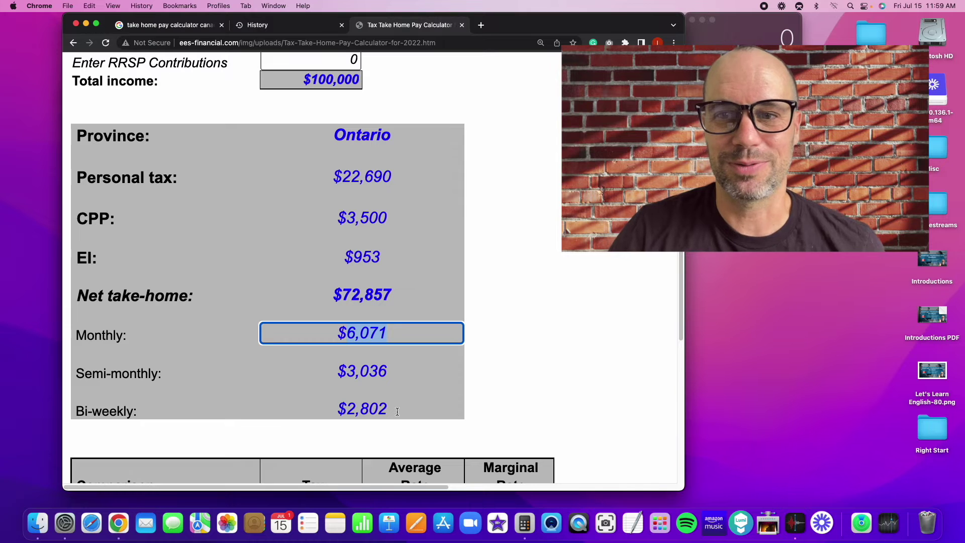
pyautogui.scroll(-15, 397, 411)
pyautogui.scroll(-1, 397, 411)
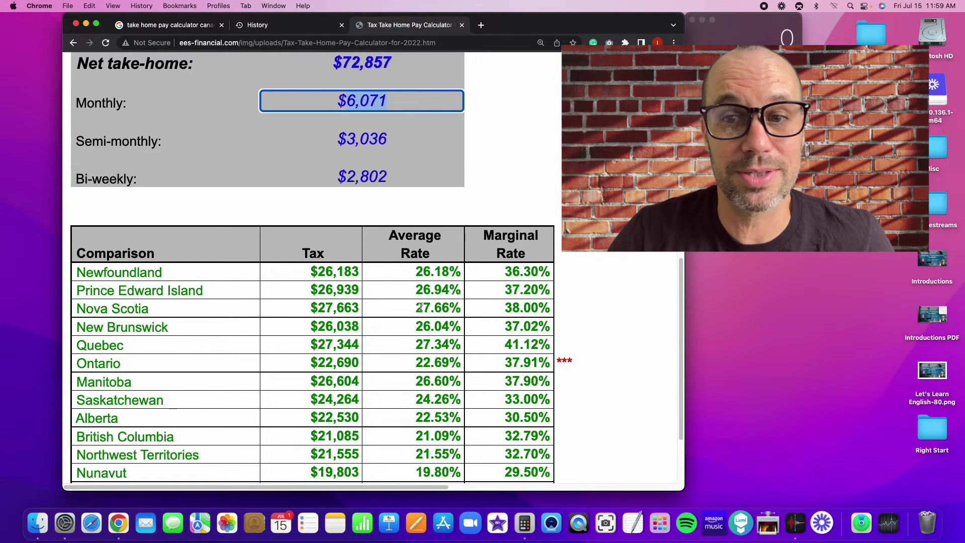
pyautogui.scroll(20, 317, 311)
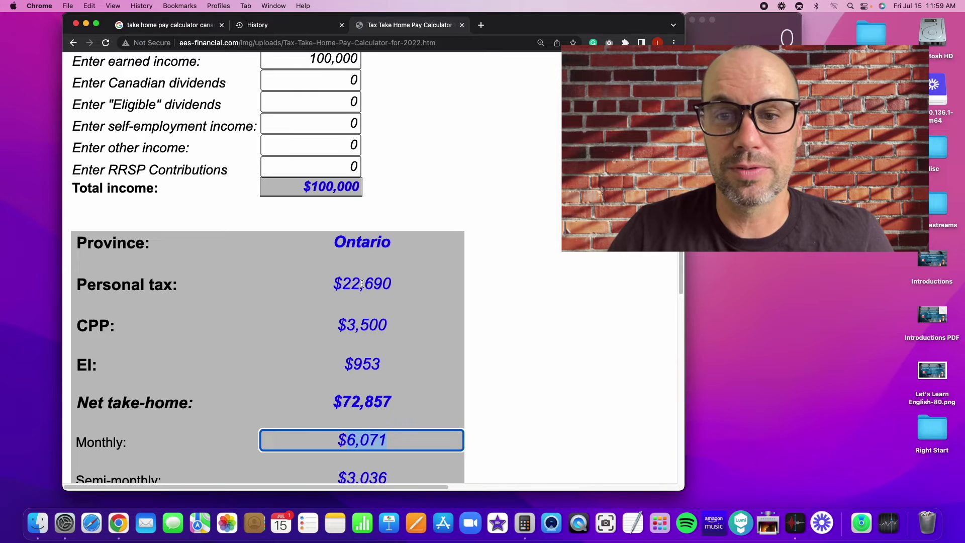
pyautogui.scroll(-17, 362, 284)
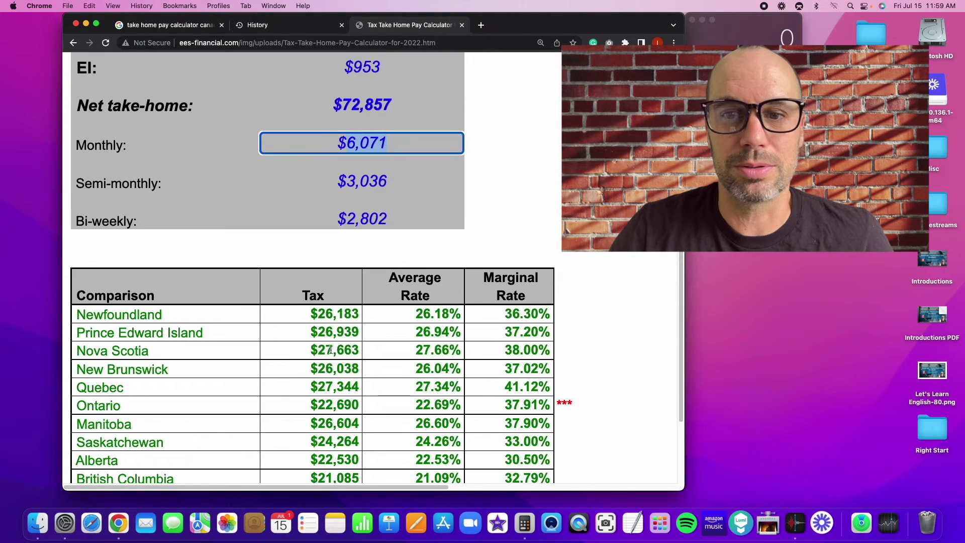
pyautogui.moveTo(306, 352); pyautogui.dragTo(357, 354)
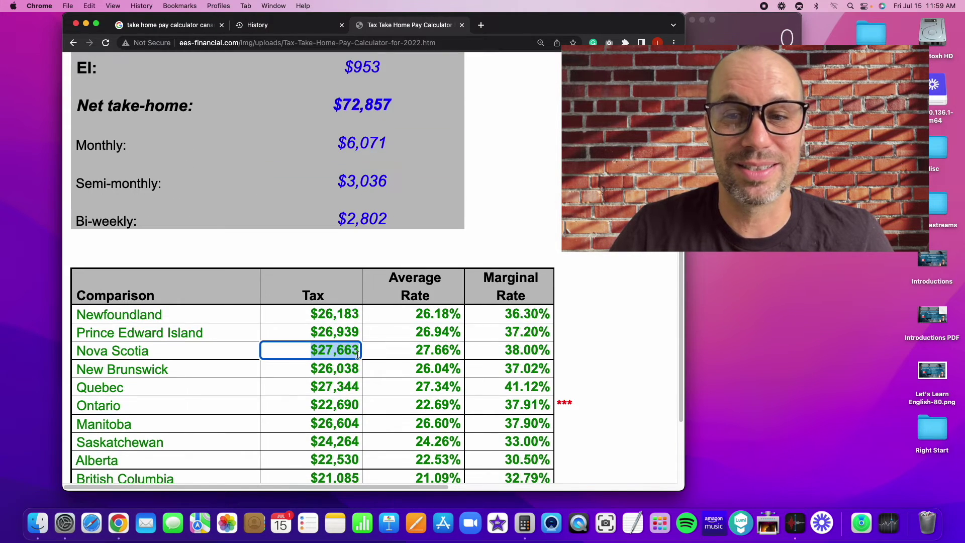
pyautogui.scroll(-1, 357, 352)
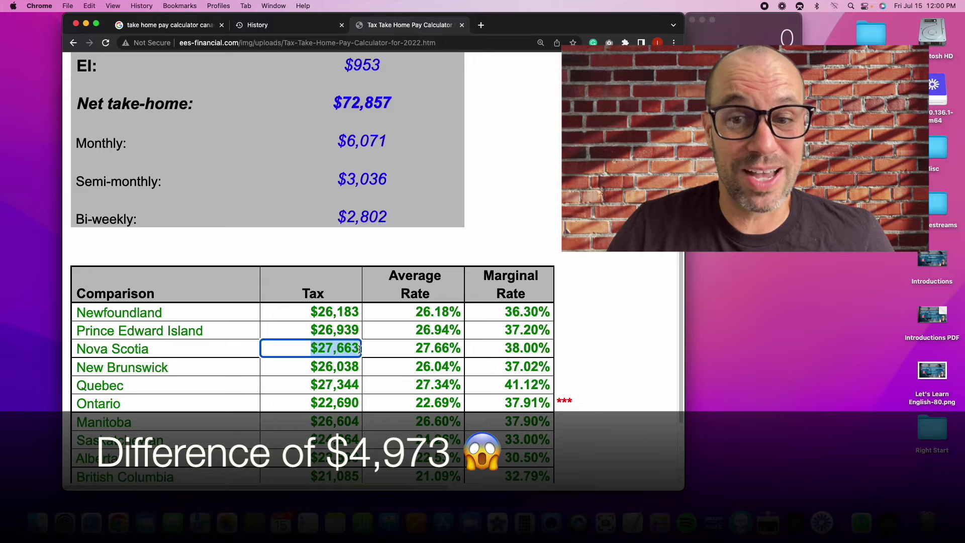
pyautogui.scroll(5, 359, 349)
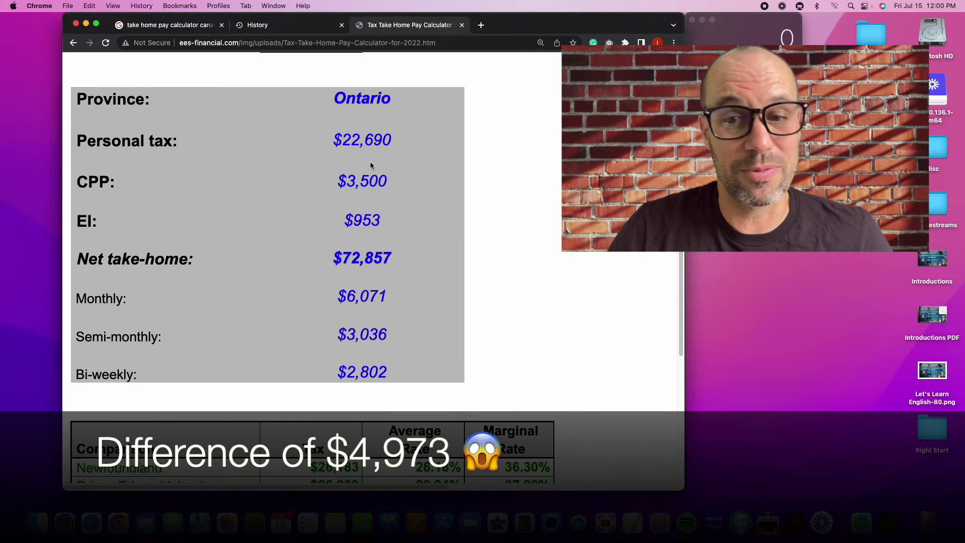
pyautogui.scroll(-3, 351, 396)
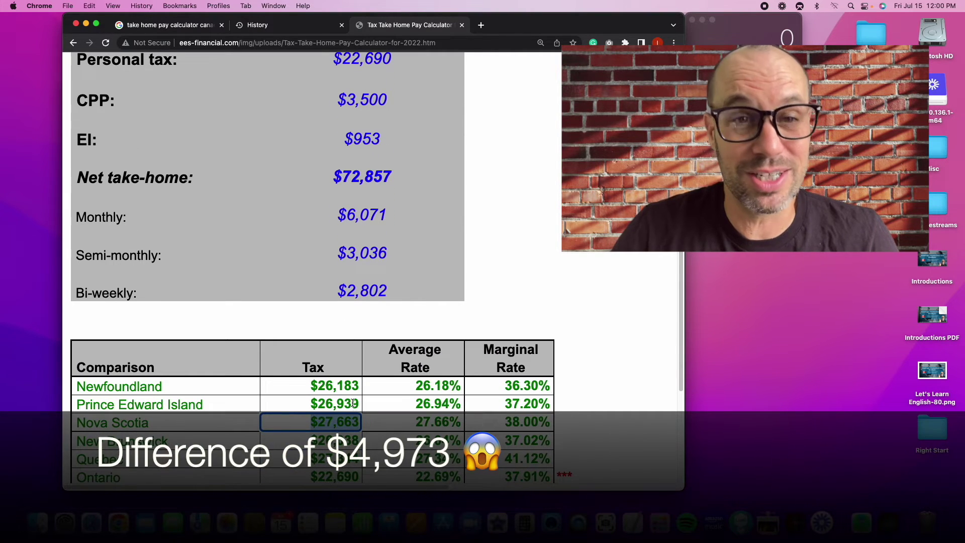
pyautogui.scroll(-1, 355, 414)
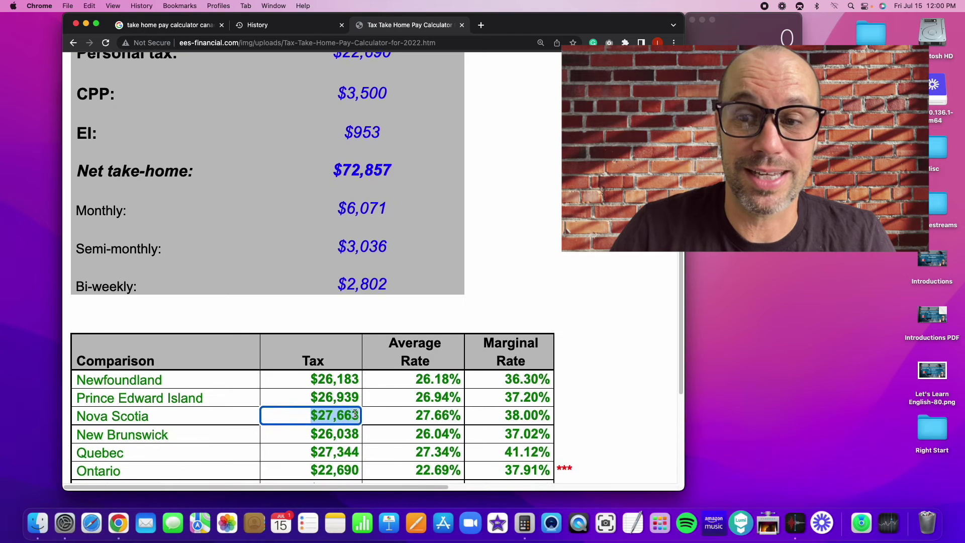
pyautogui.scroll(-1, 356, 414)
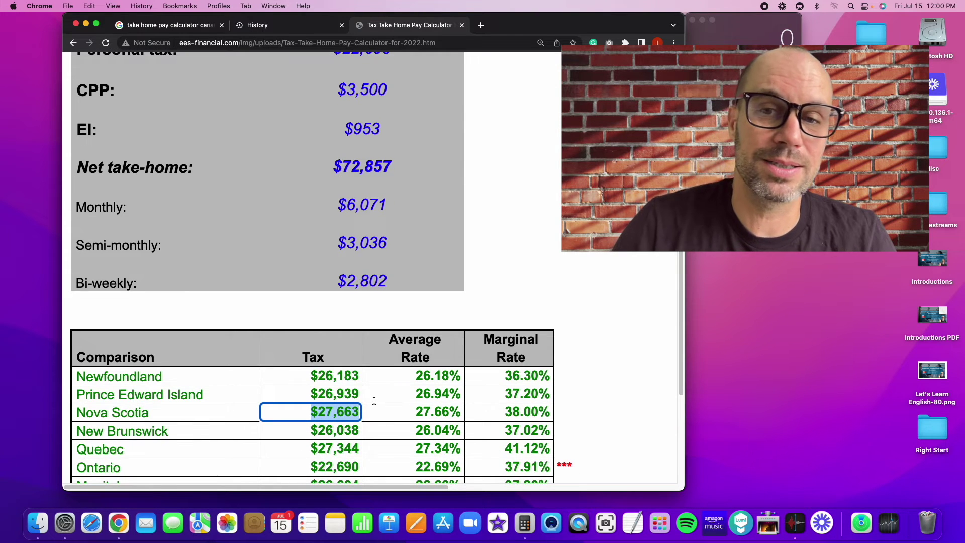
pyautogui.scroll(-5, 374, 404)
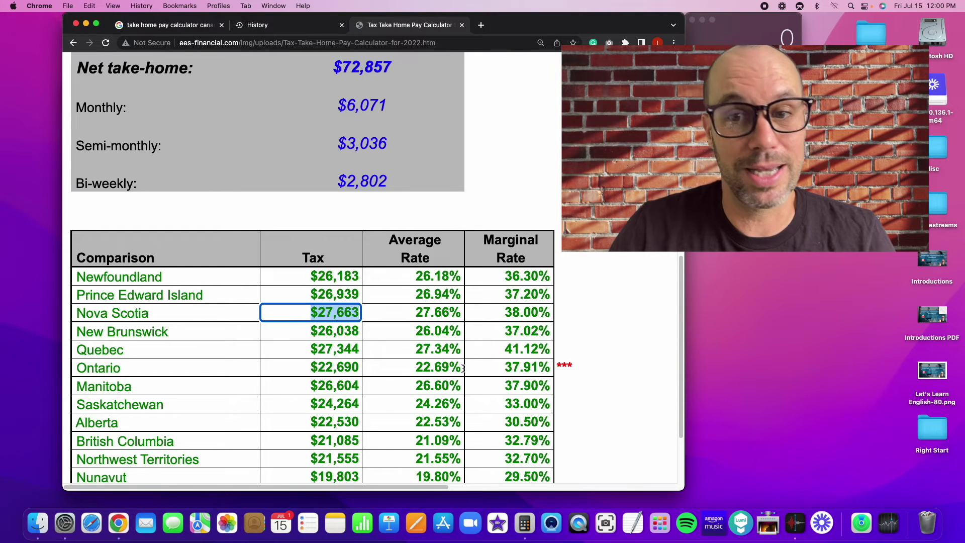
pyautogui.scroll(-4, 361, 363)
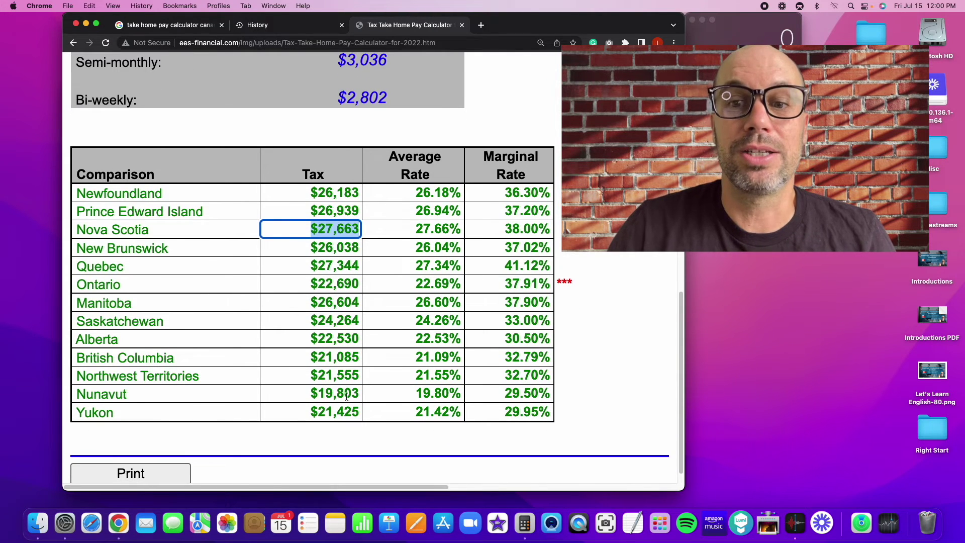
pyautogui.click(325, 397)
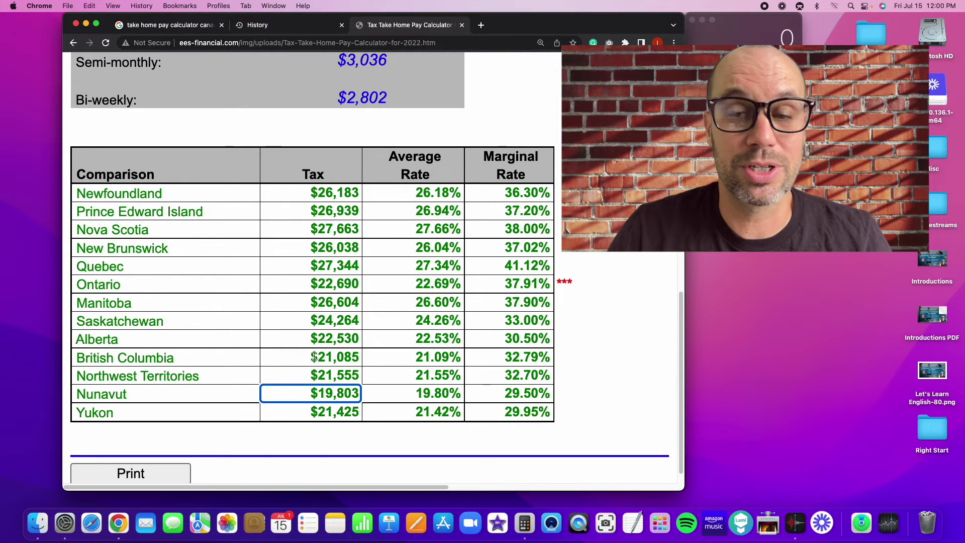
pyautogui.moveTo(311, 356); pyautogui.dragTo(365, 357)
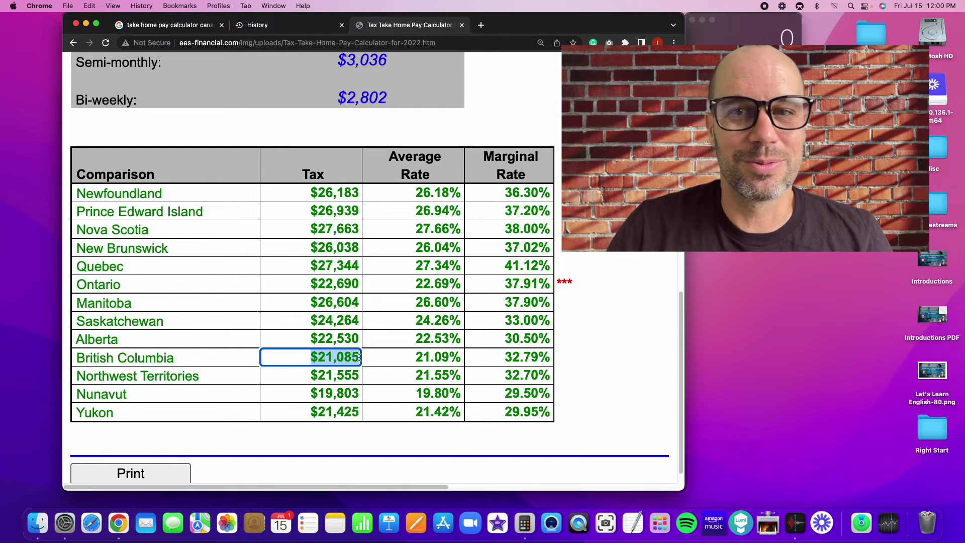
pyautogui.scroll(15, 359, 357)
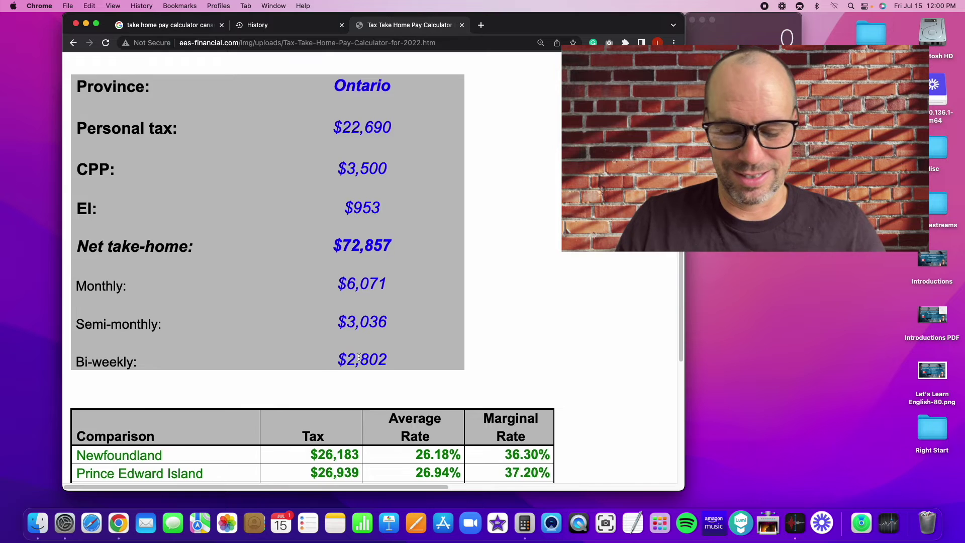
# Step: Change the earned income to 1,000,000 so the Ontario results recalculate
pyautogui.moveTo(332, 196); pyautogui.dragTo(302, 197)
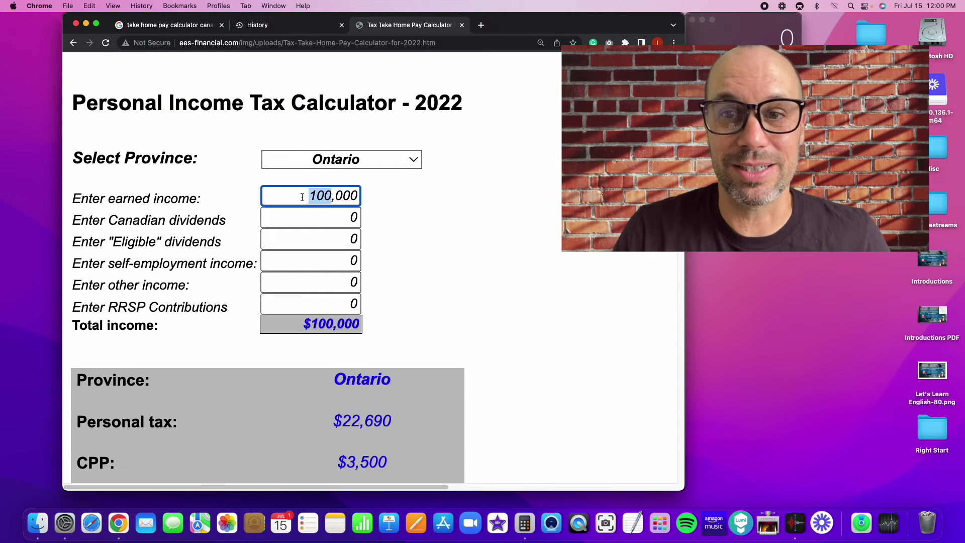
pyautogui.write('1,000')
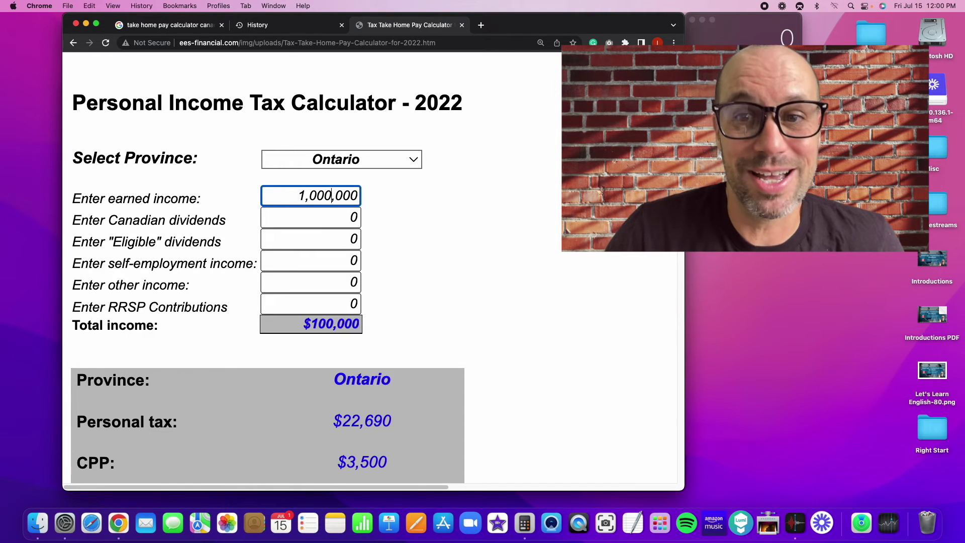
pyautogui.click(325, 219)
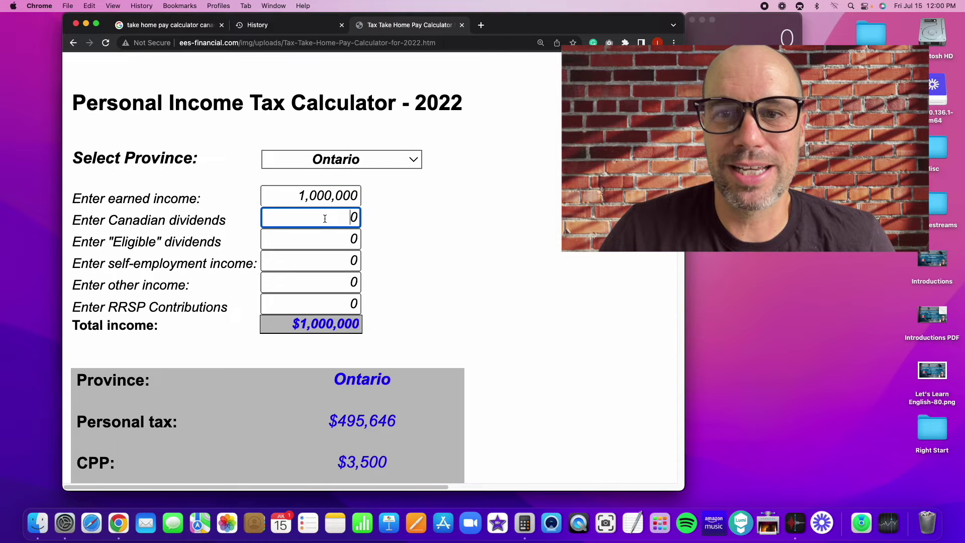
# Step: Point out the $495,646 personal tax and the $499,901 net take-home results
pyautogui.scroll(-2, 326, 251)
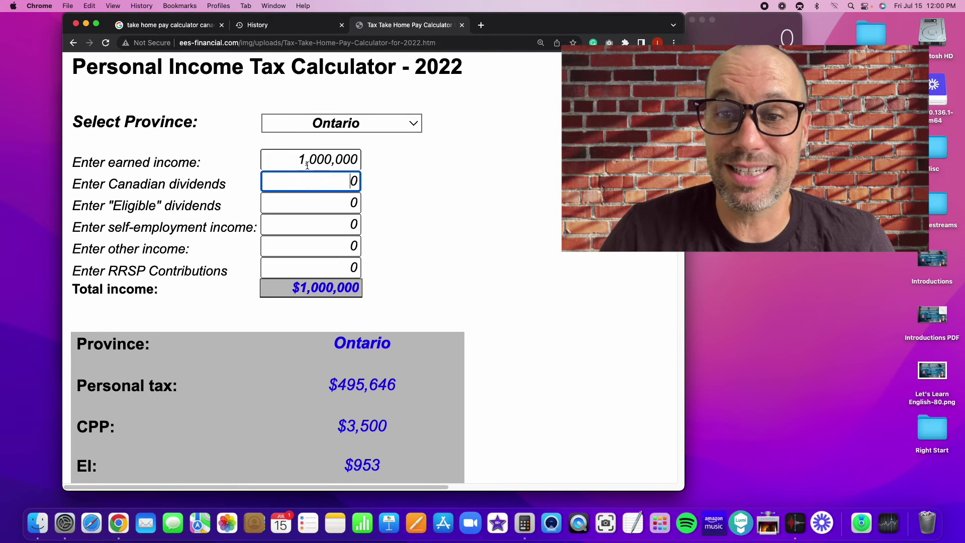
pyautogui.scroll(-5, 329, 248)
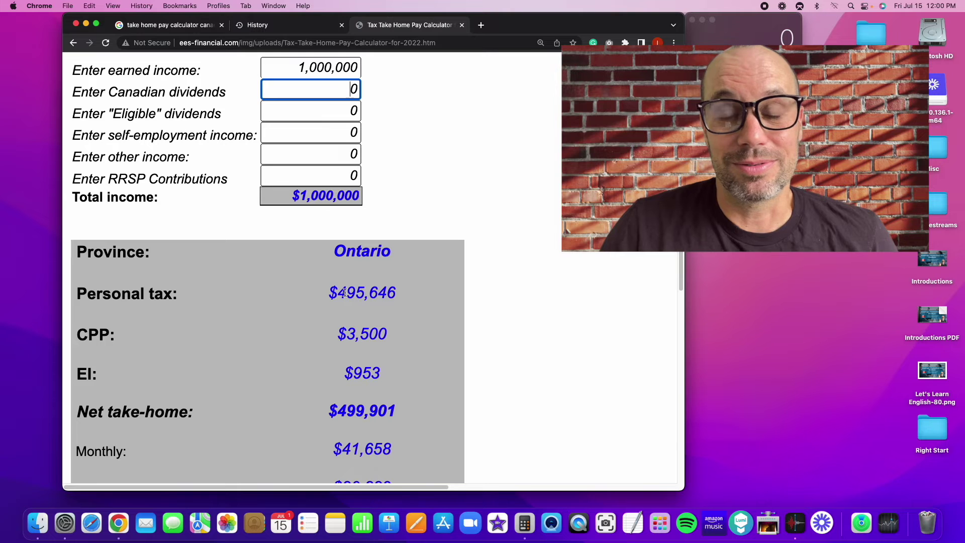
pyautogui.click(345, 293)
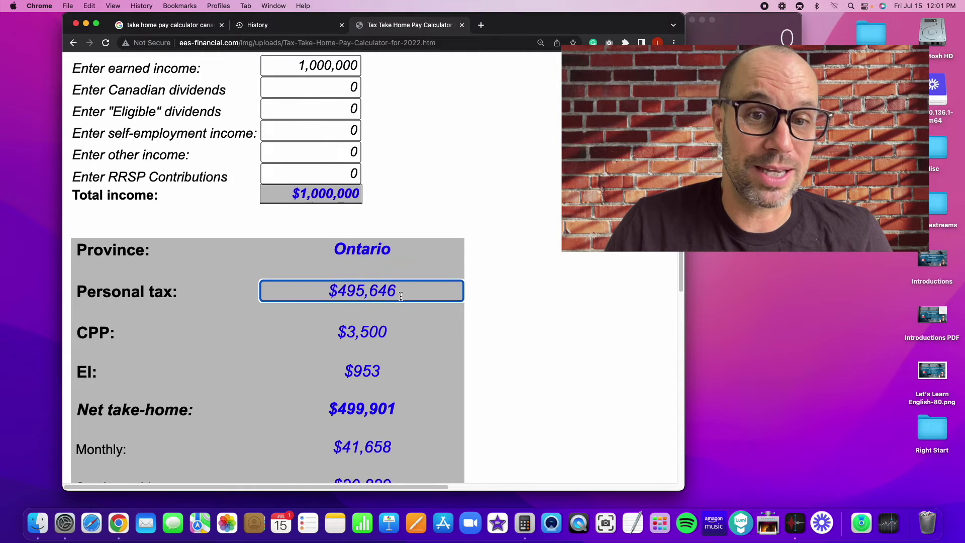
pyautogui.scroll(-1, 401, 296)
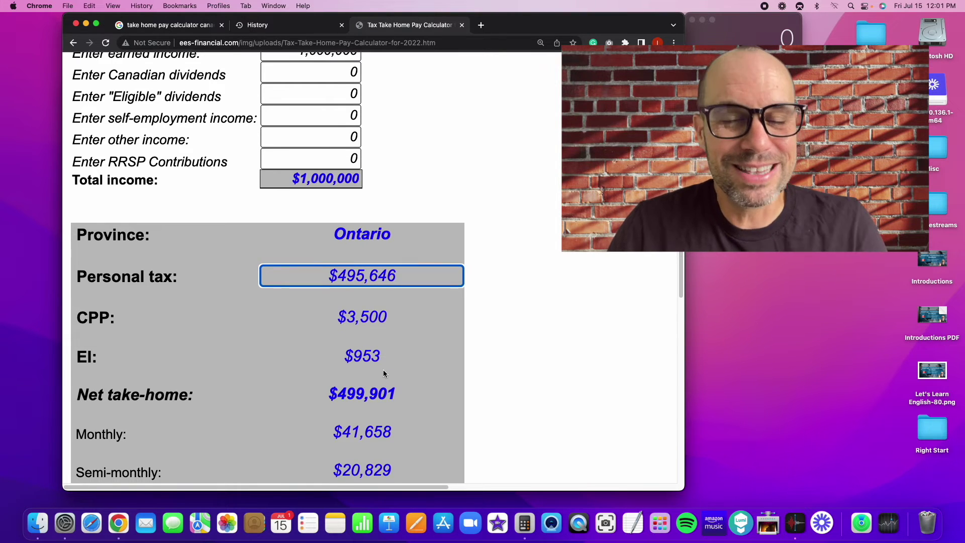
pyautogui.scroll(-1, 383, 370)
pyautogui.click(343, 386)
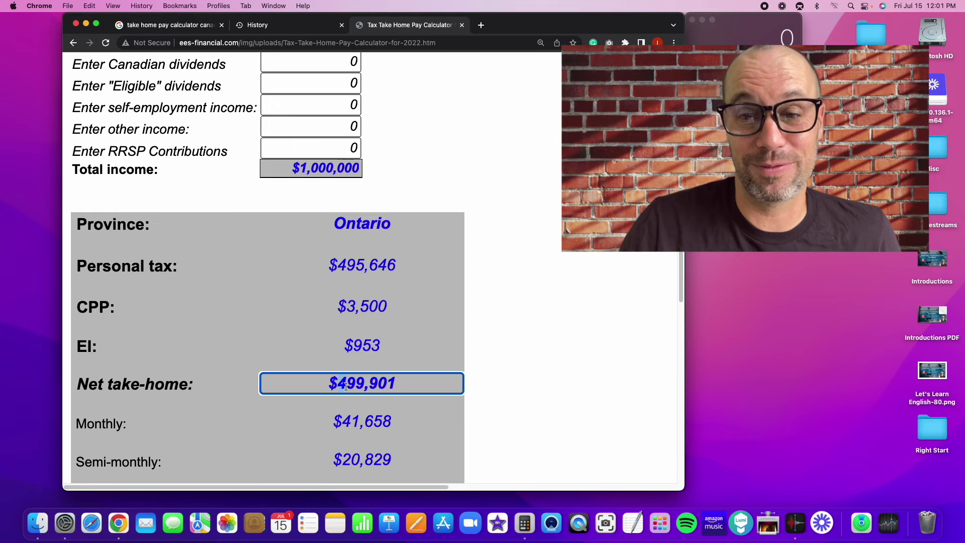
pyautogui.moveTo(343, 386); pyautogui.dragTo(399, 390)
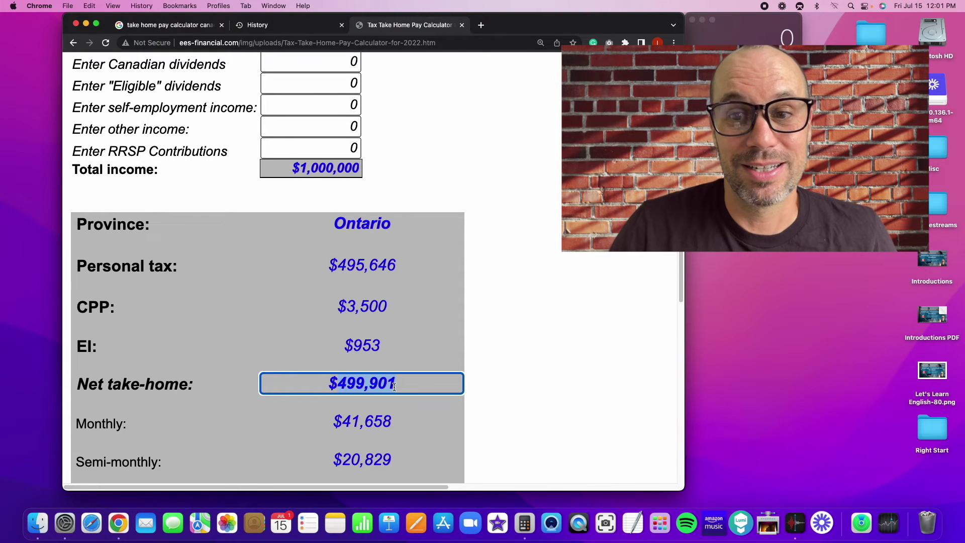
pyautogui.scroll(-10, 394, 387)
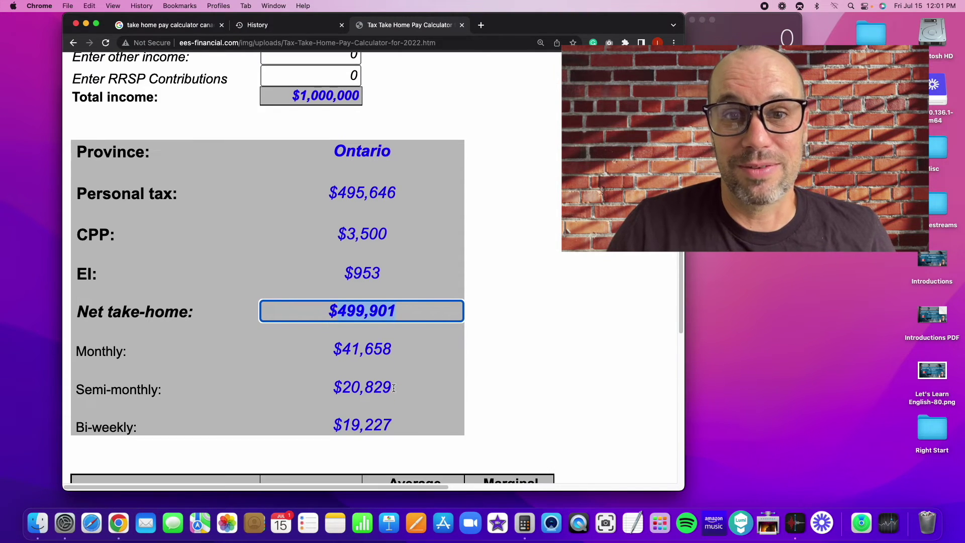
pyautogui.scroll(-4, 391, 386)
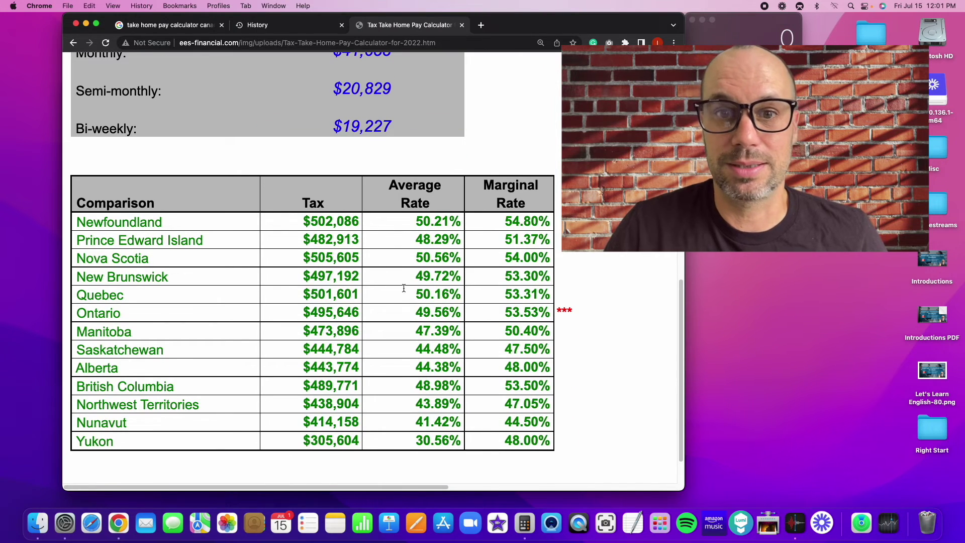
pyautogui.doubleClick(416, 309)
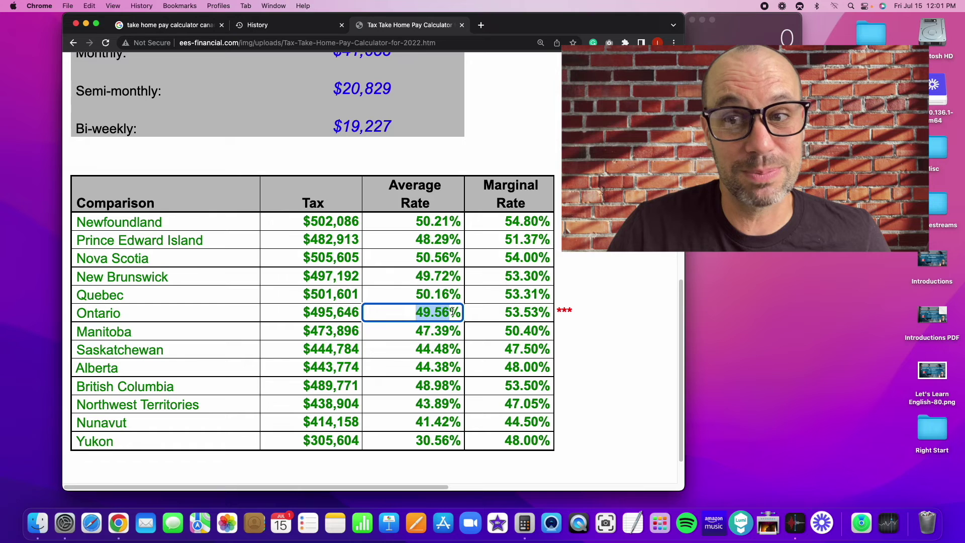
pyautogui.doubleClick(428, 258)
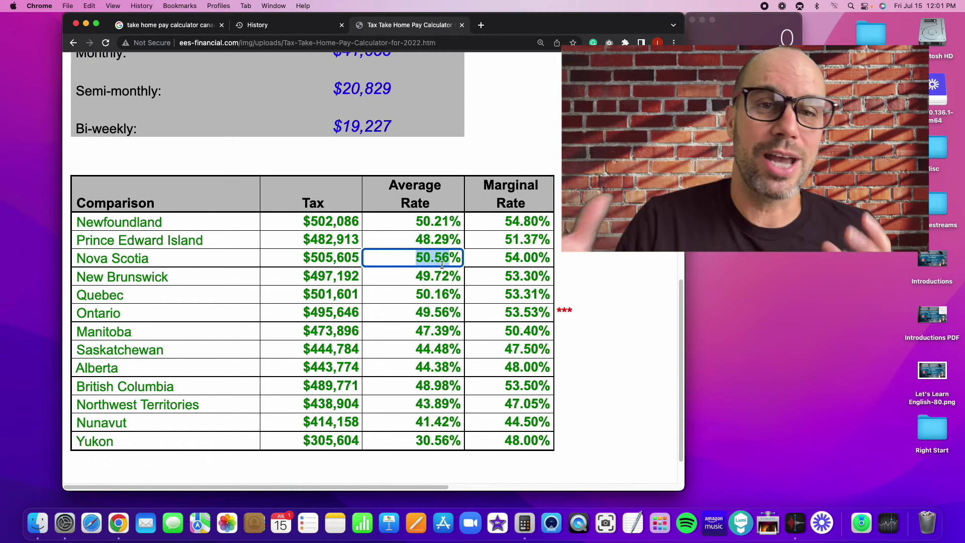
pyautogui.scroll(-1, 390, 313)
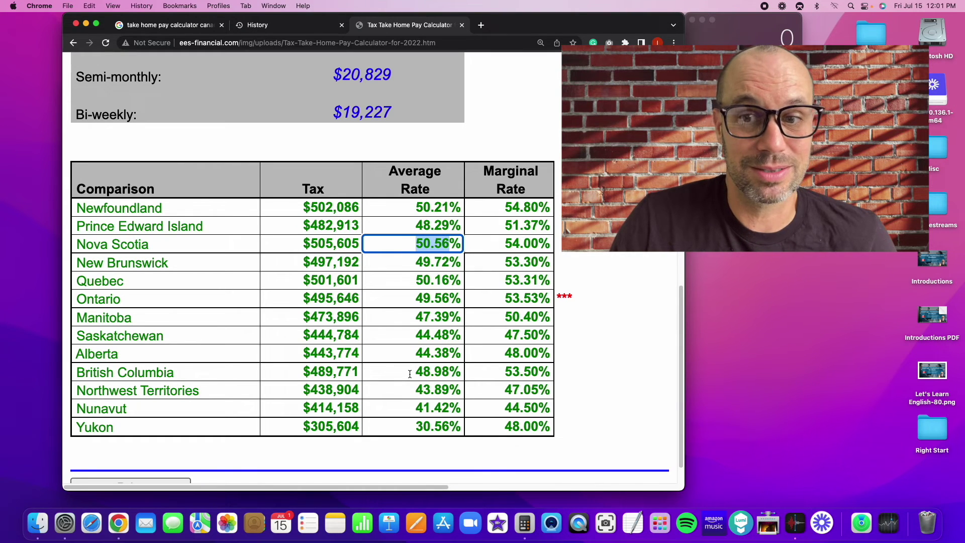
pyautogui.moveTo(409, 375); pyautogui.dragTo(456, 370)
pyautogui.rightClick(457, 370)
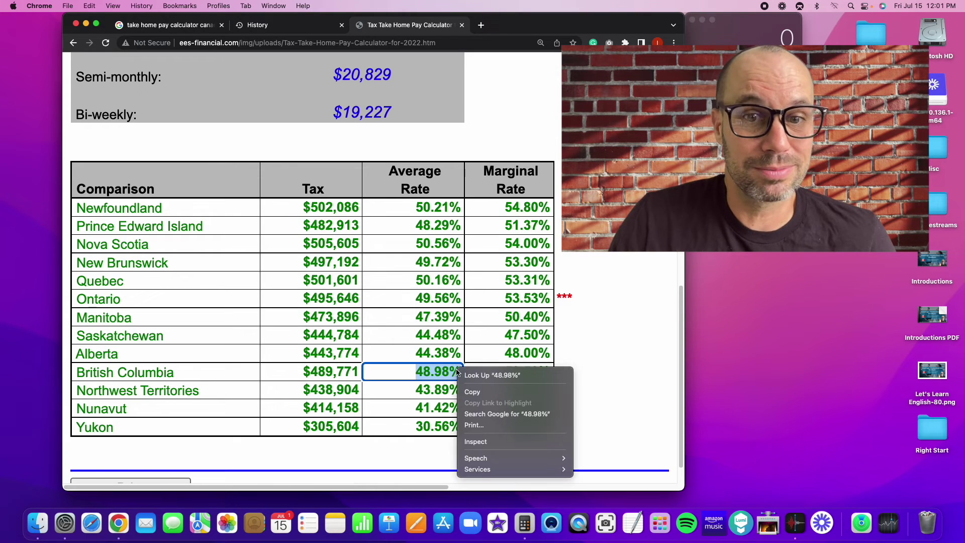
pyautogui.click(450, 374)
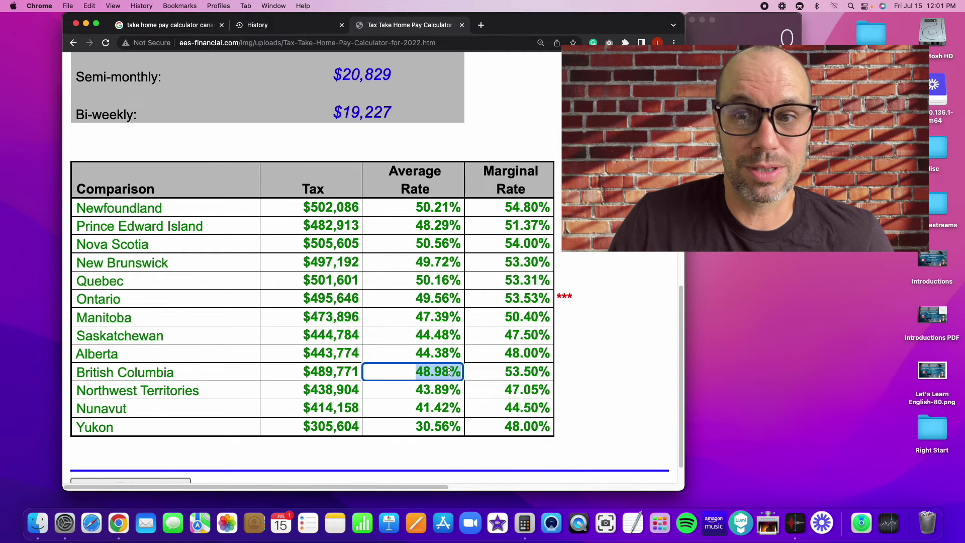
pyautogui.click(416, 333)
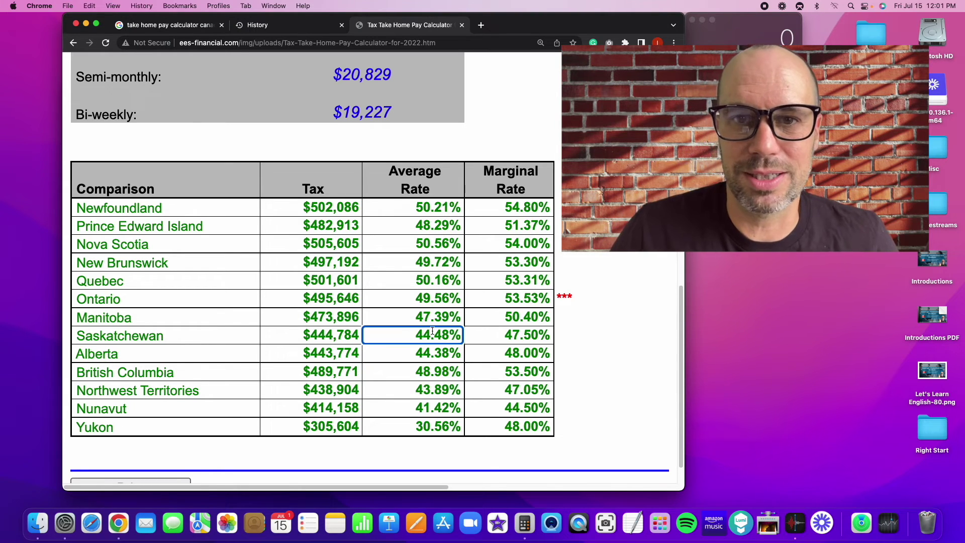
pyautogui.scroll(10, 433, 334)
pyautogui.scroll(1, 433, 334)
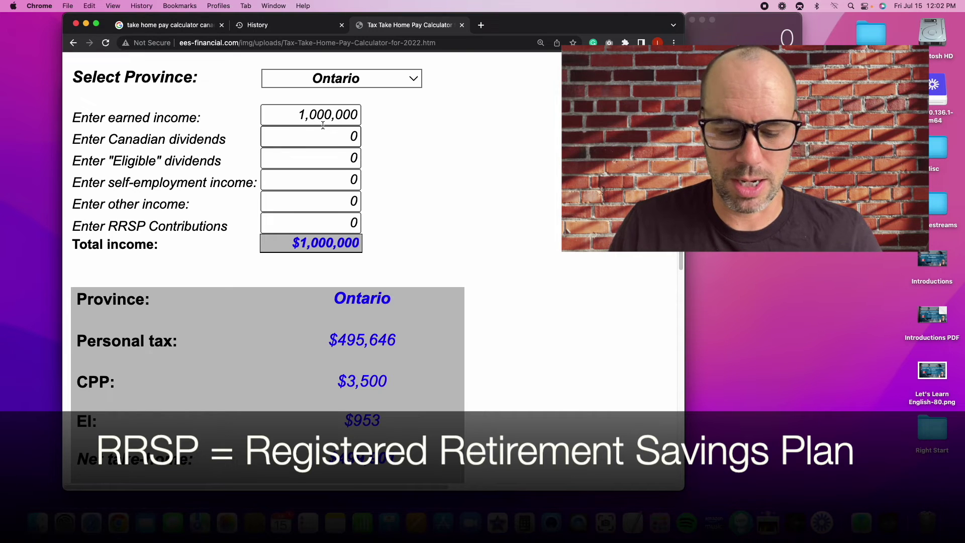
# Step: Set earned income to 100,000 and RRSP contributions to 18,000, giving $82,000 total income and $16,792 tax
pyautogui.moveTo(333, 111); pyautogui.dragTo(281, 110)
pyautogui.write('100')
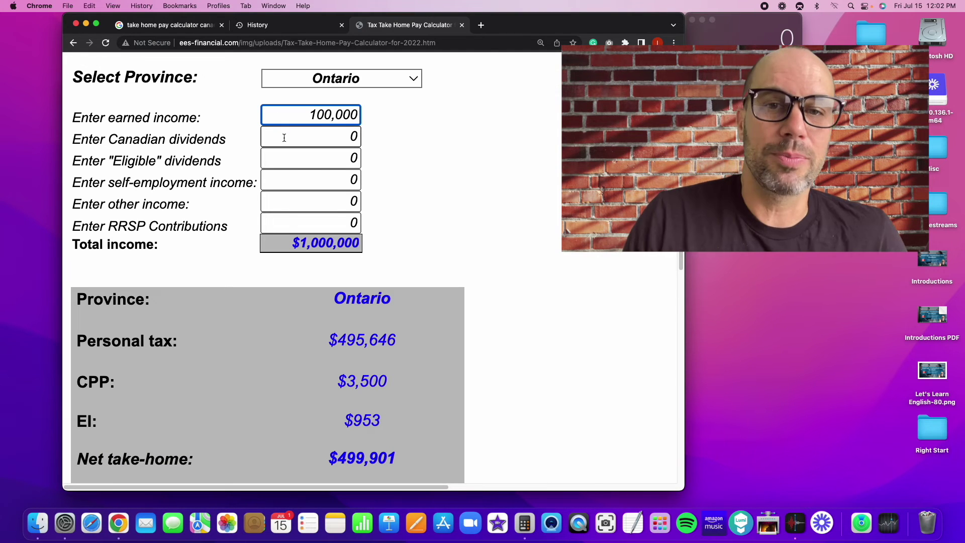
pyautogui.click(321, 220)
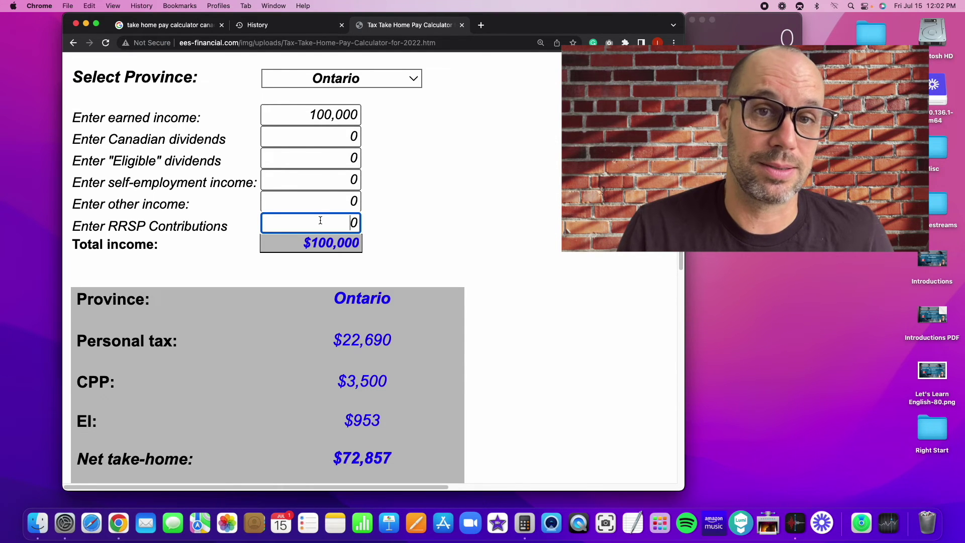
pyautogui.write('000')
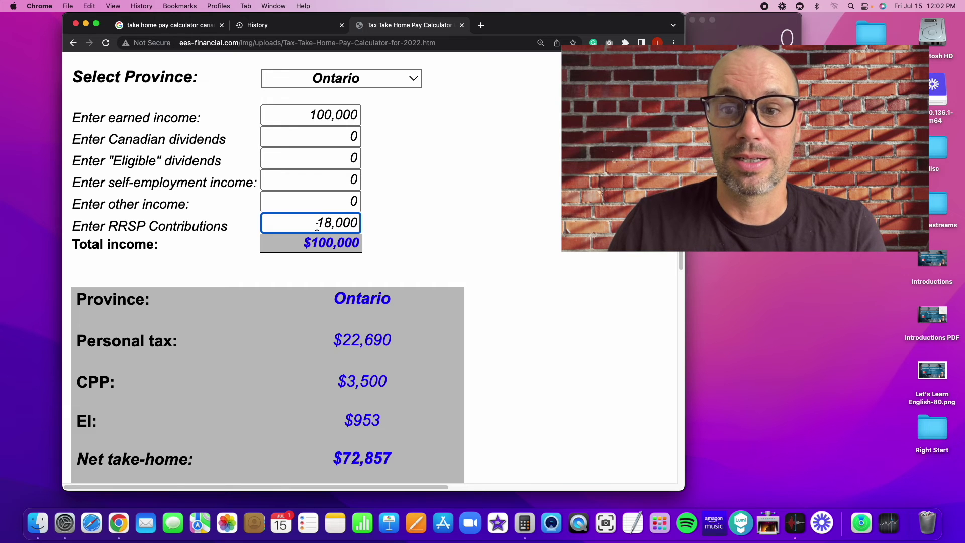
pyautogui.click(325, 199)
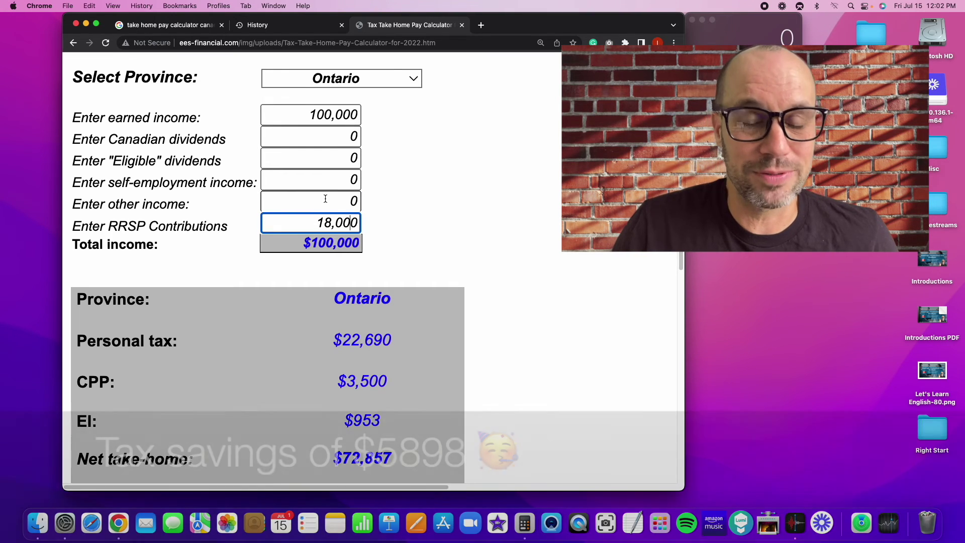
pyautogui.click(344, 342)
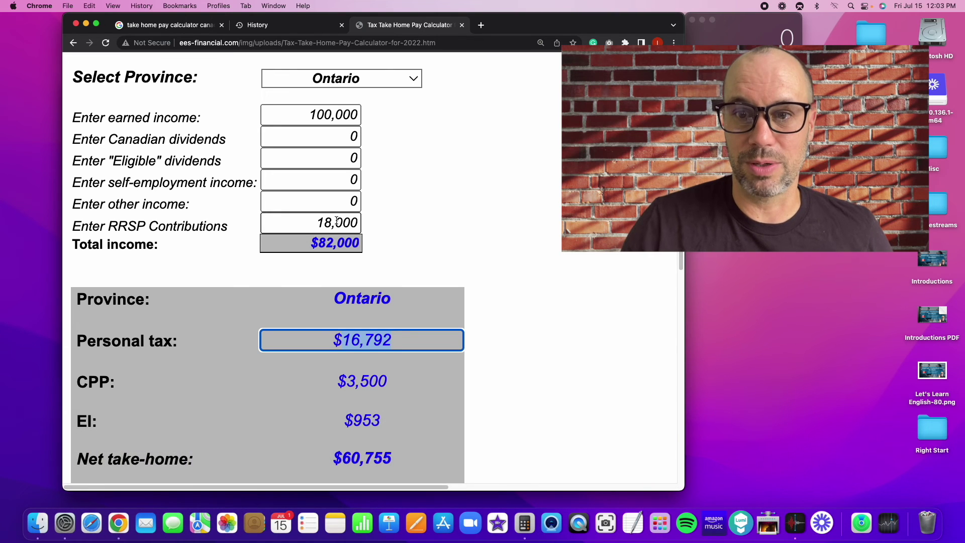
pyautogui.moveTo(351, 223); pyautogui.dragTo(316, 223)
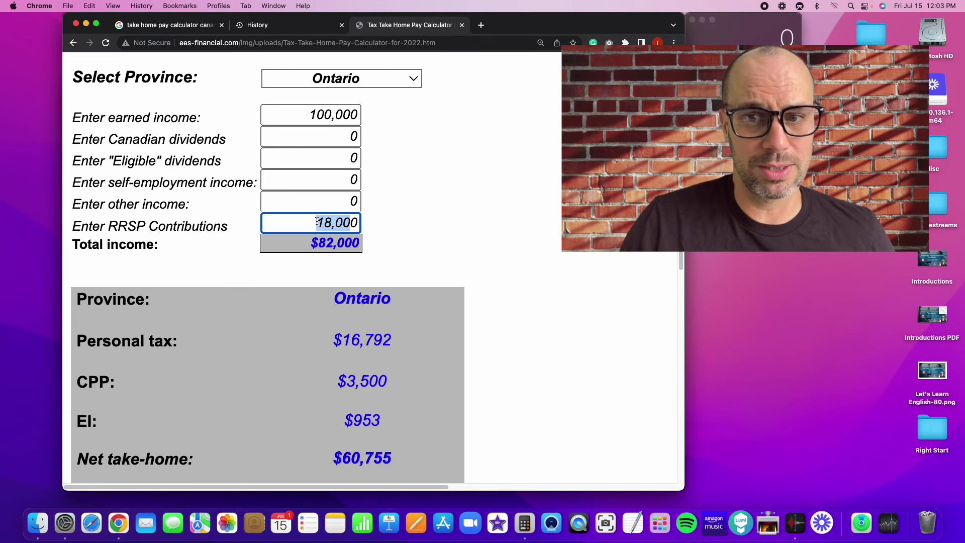
pyautogui.press('BackSpace')
pyautogui.click(317, 201)
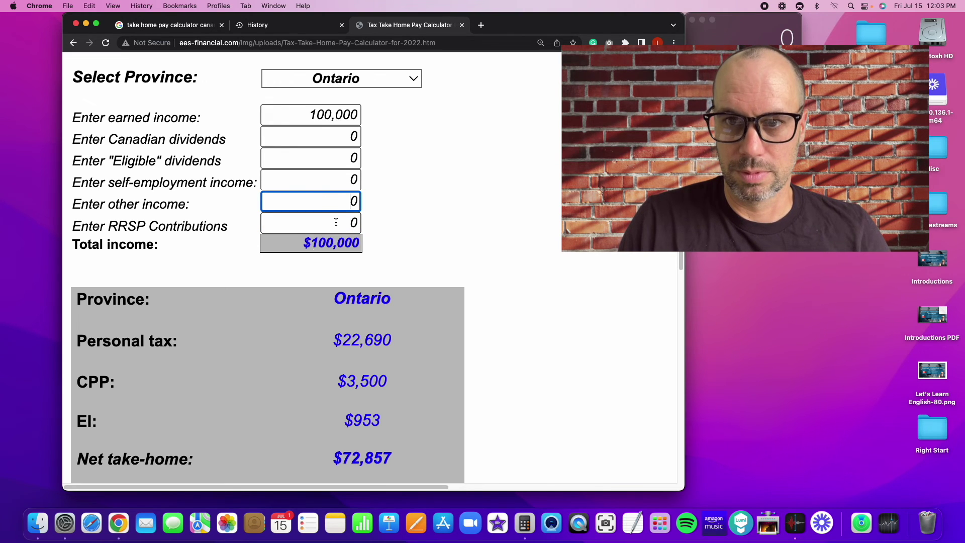
pyautogui.click(336, 222)
pyautogui.write('18000')
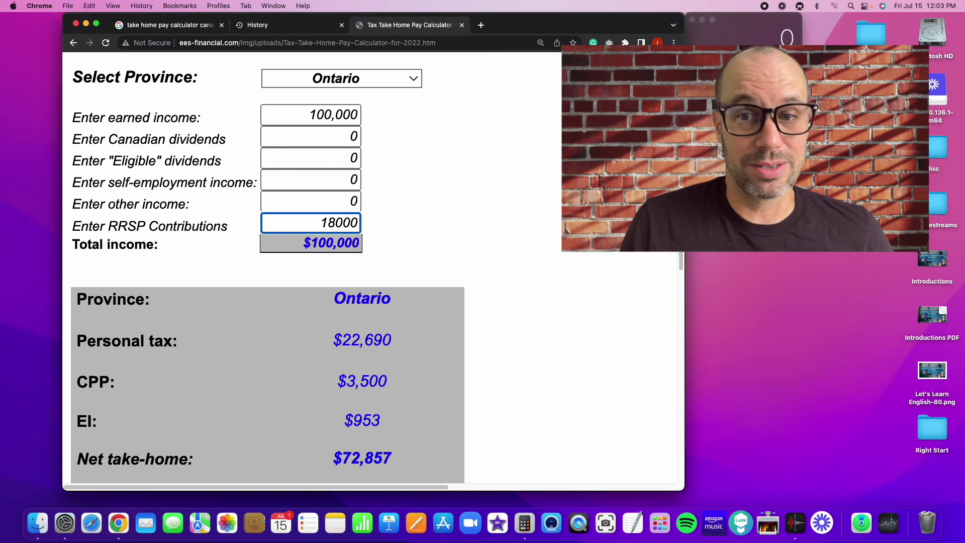
pyautogui.click(311, 204)
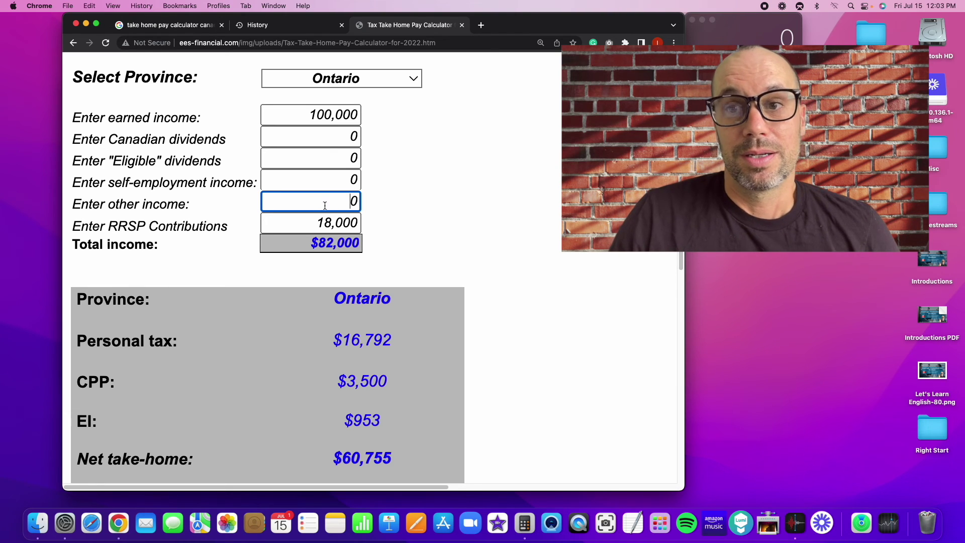
pyautogui.click(319, 223)
pyautogui.scroll(-10, 414, 250)
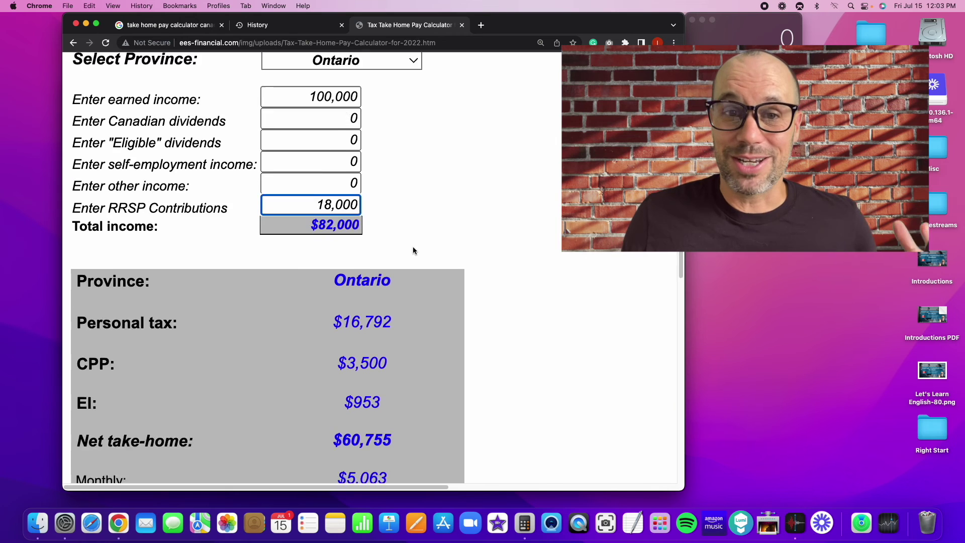
pyautogui.scroll(10, 413, 247)
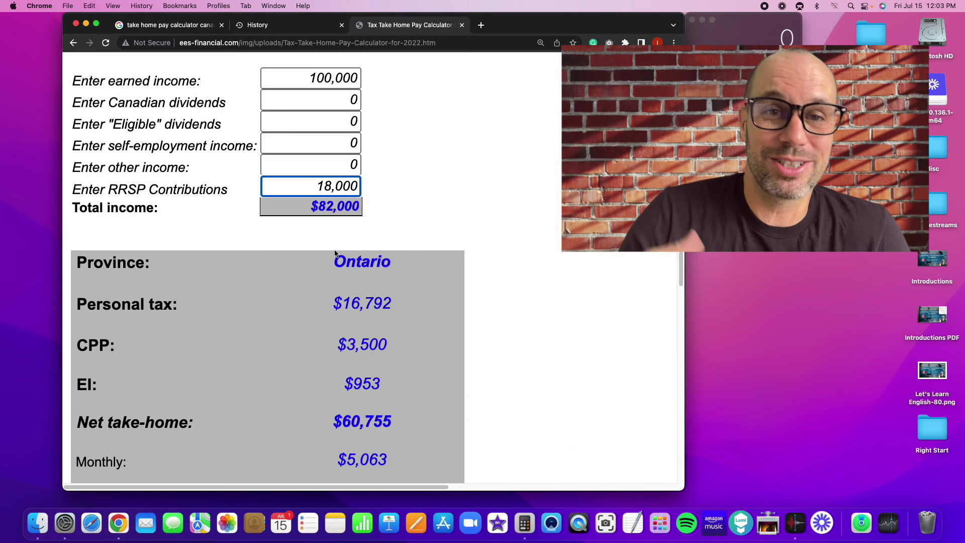